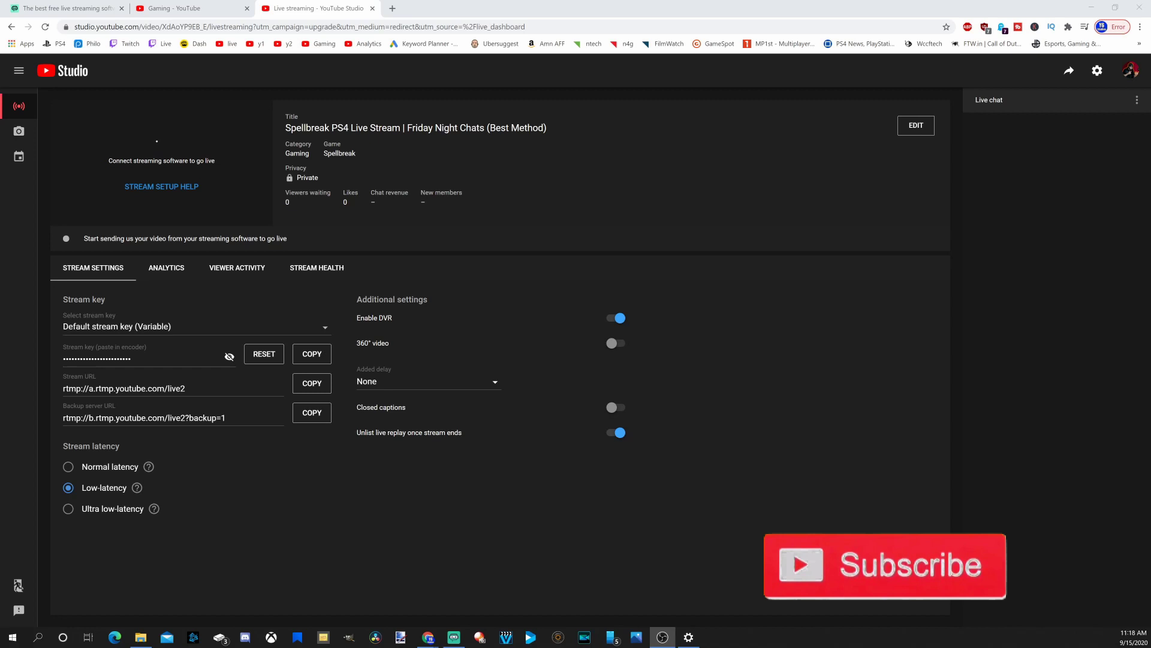
Show the streamlabs.com homepage offering the free 240MB Windows download
click(37, 5)
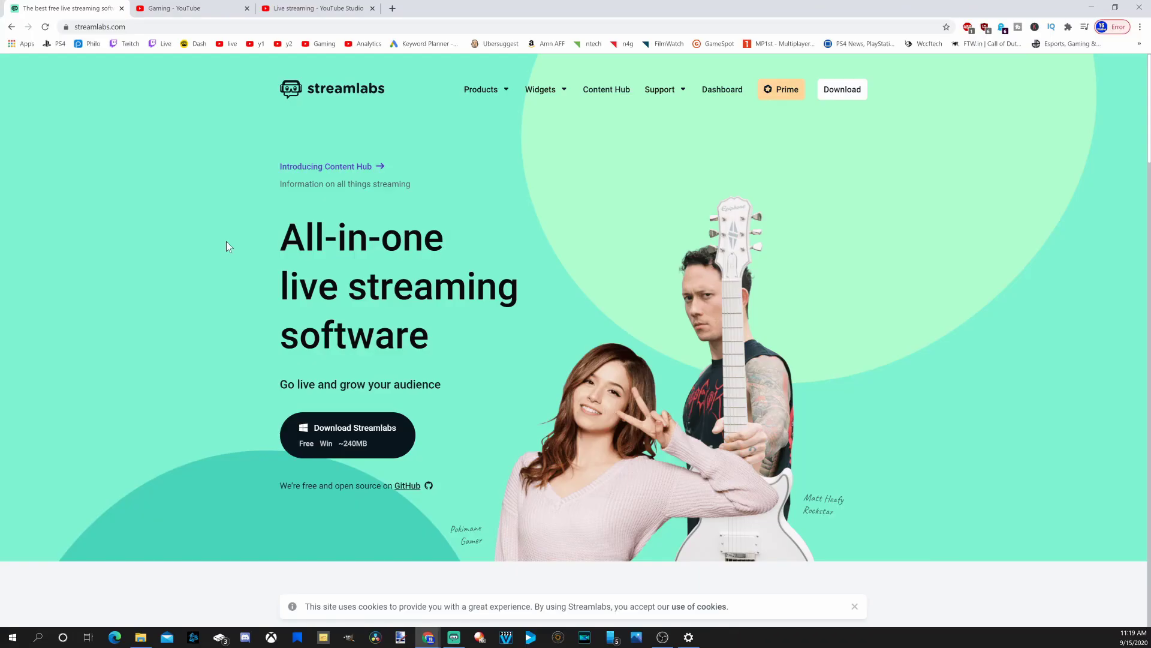
Choose Go live from YouTube's Create menu, opening the Spellbreak PS4 stream dashboard
click(196, 6)
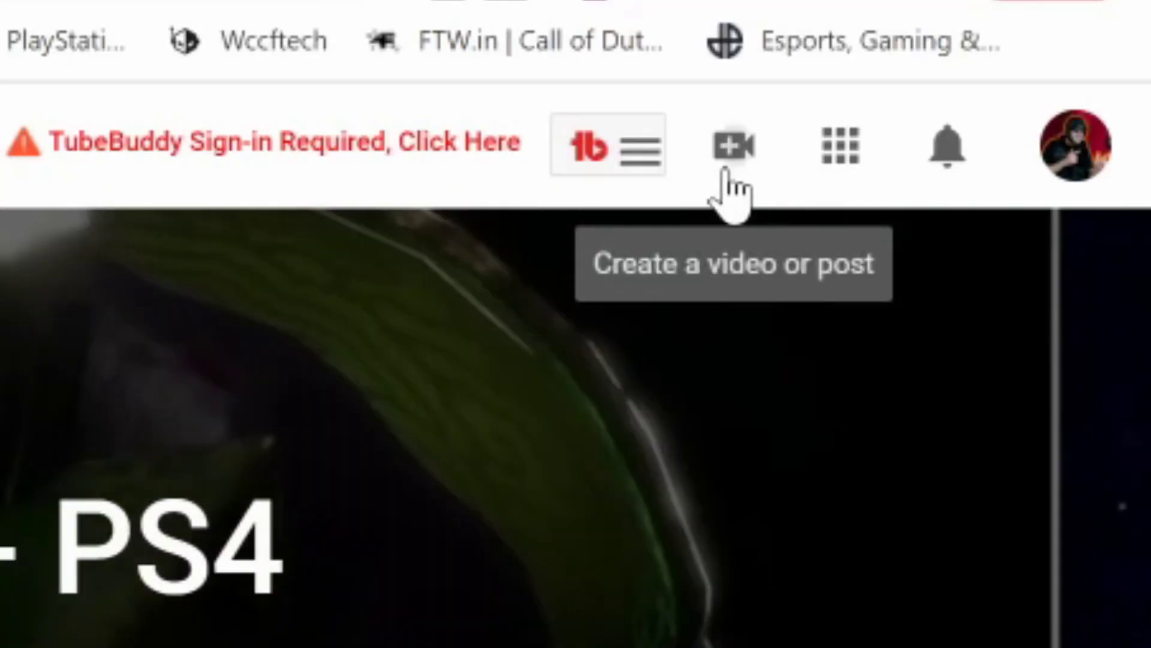
click(725, 171)
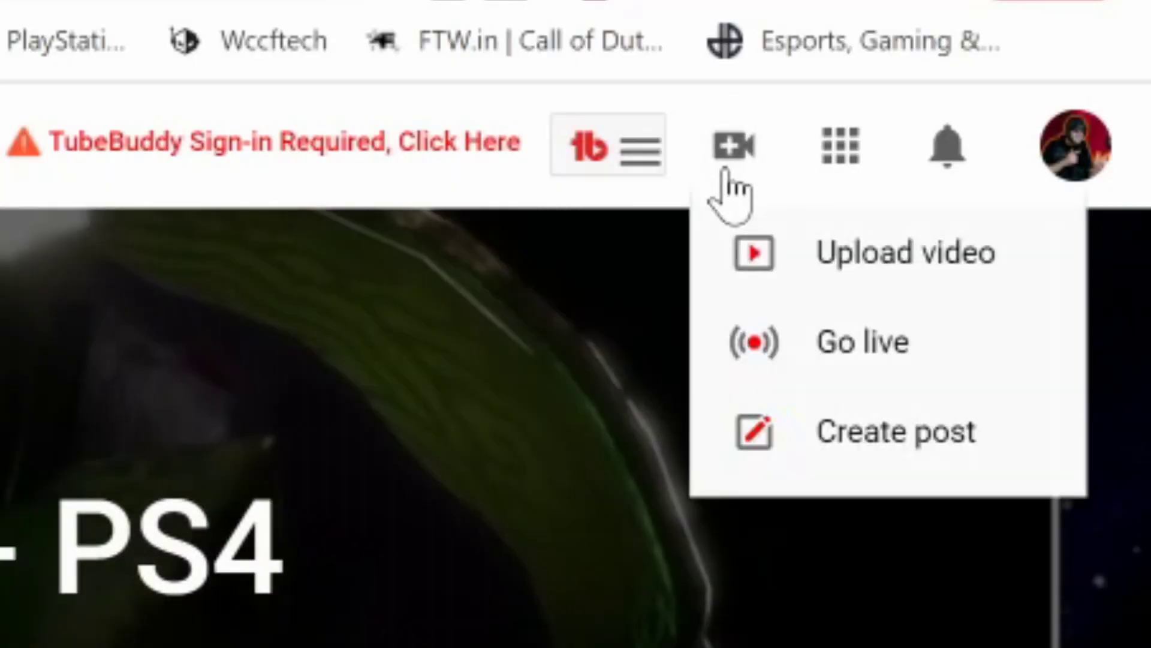
click(835, 353)
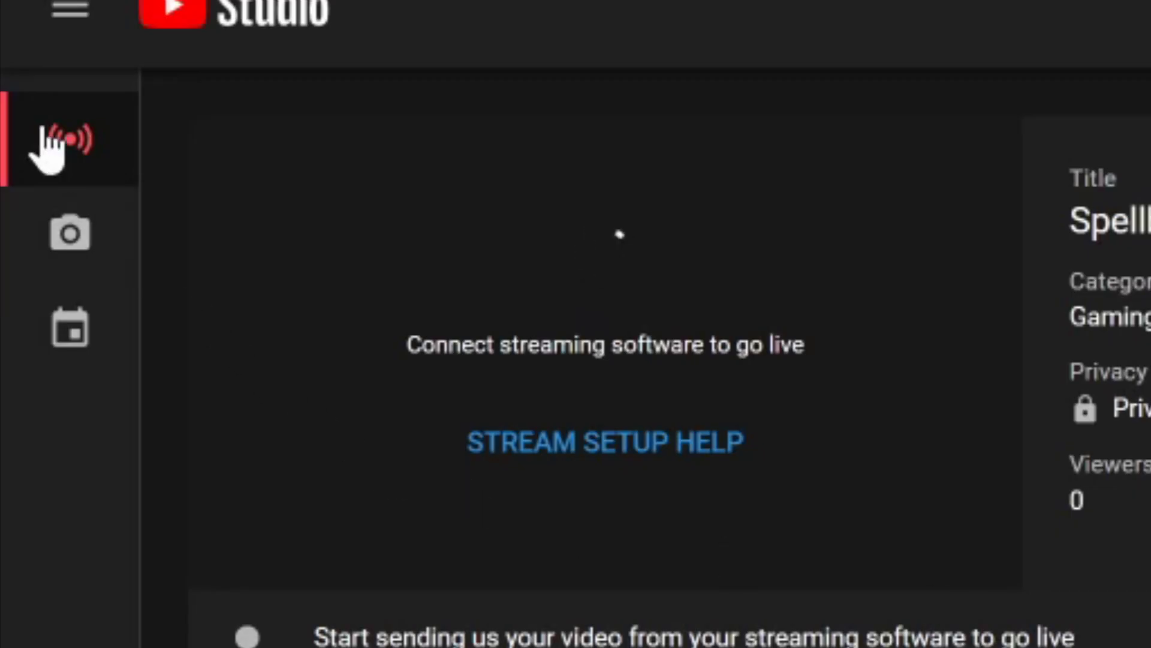
Open the Manage list from the Webcam page, showing the Jul 9 Call of Duty Warzone stream
click(70, 234)
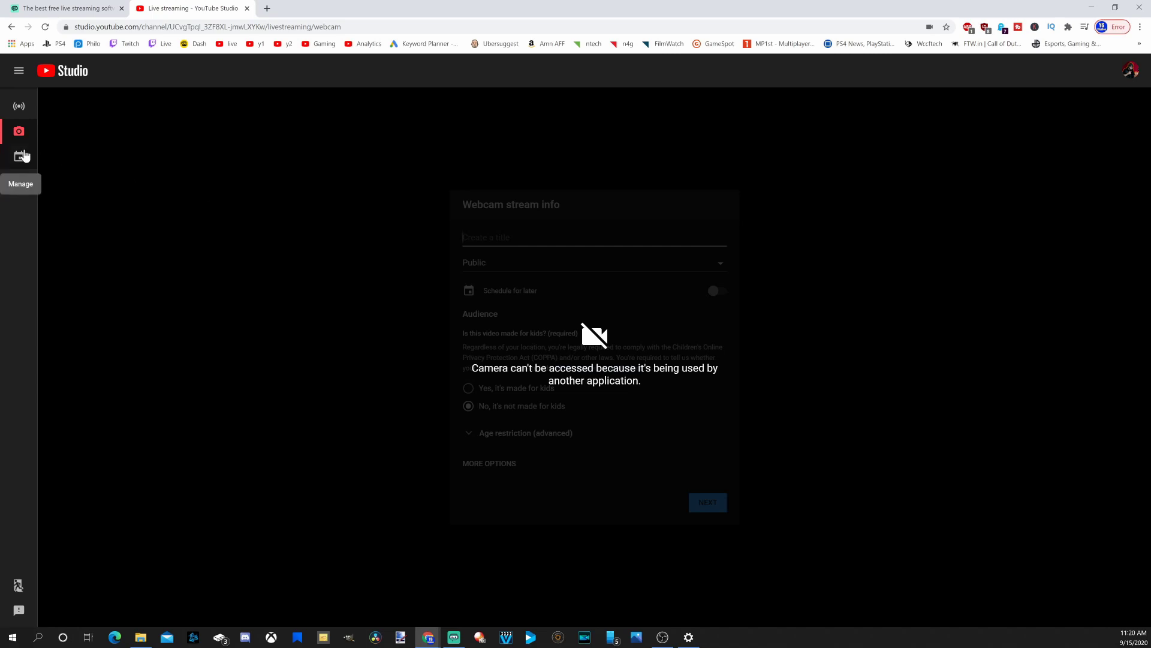
click(91, 321)
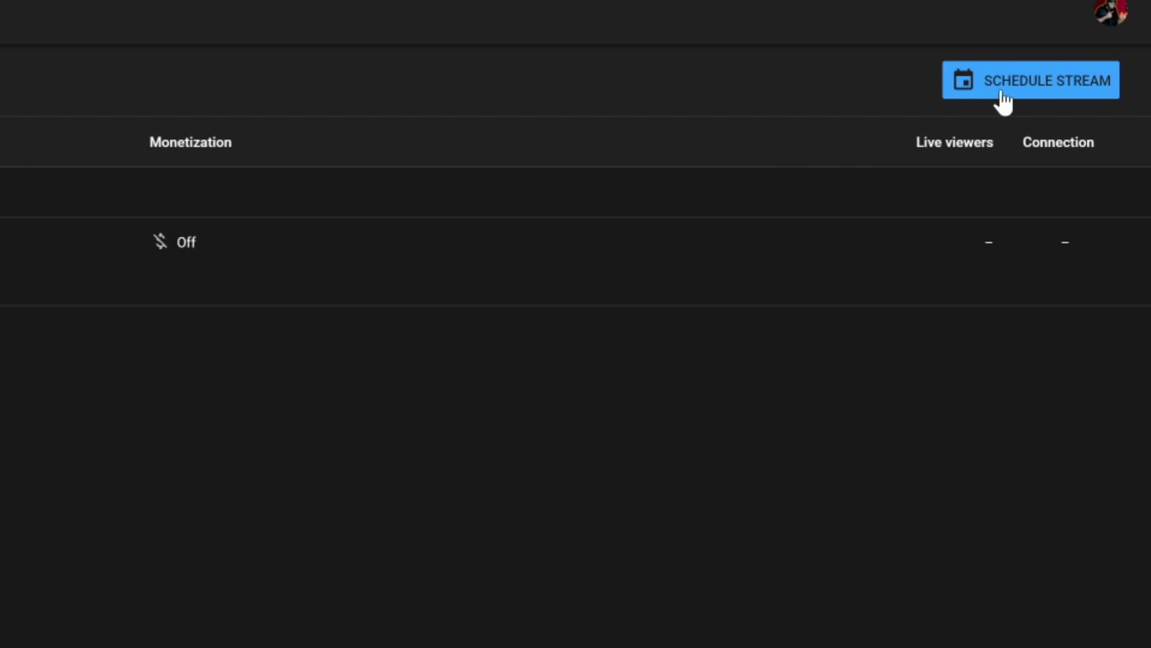
Schedule a new stream and pick the April 23, 2020 Call of Duty Warzone Live! stream to copy
click(1001, 94)
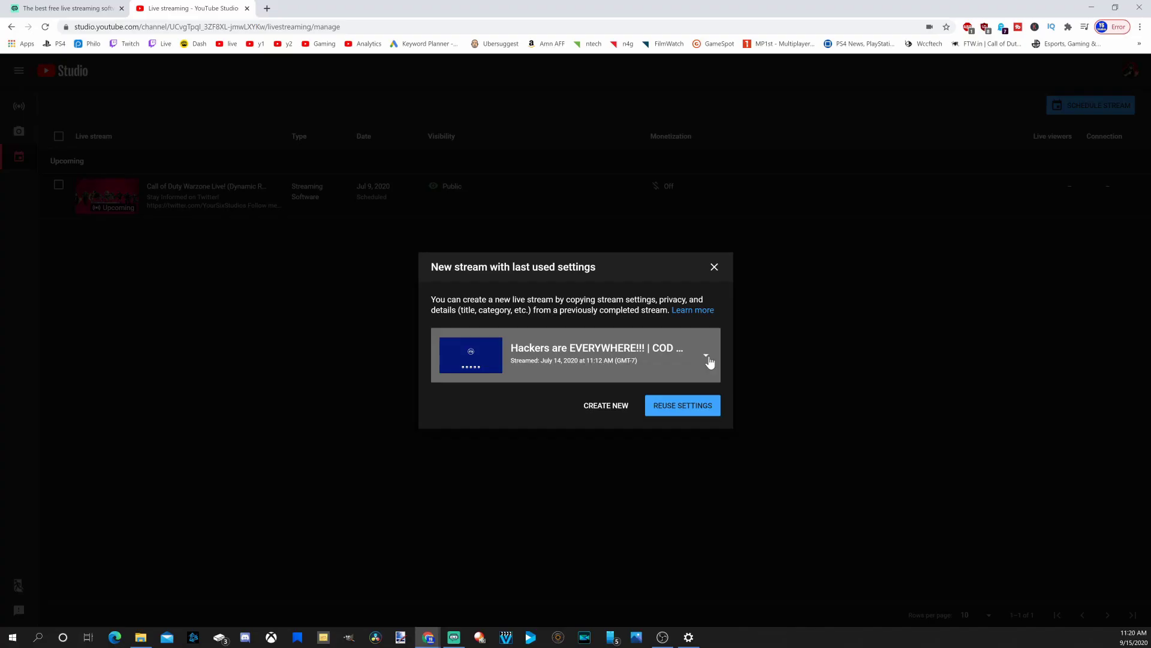
click(709, 361)
scroll(684, 429, down, 3)
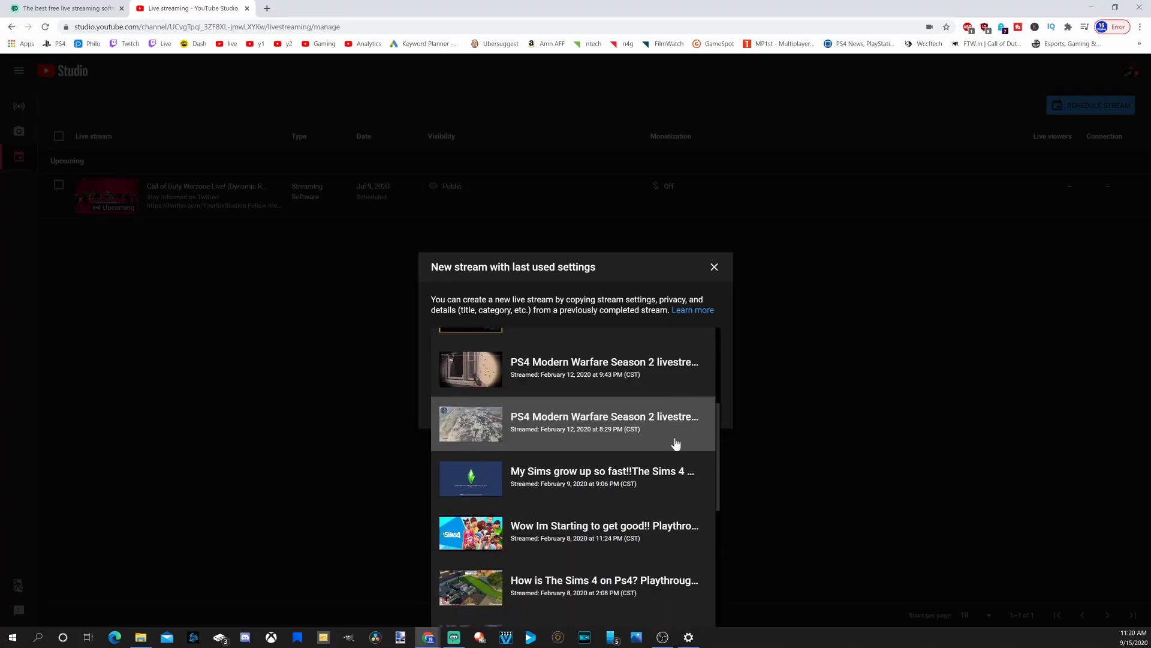
scroll(676, 444, down, 3)
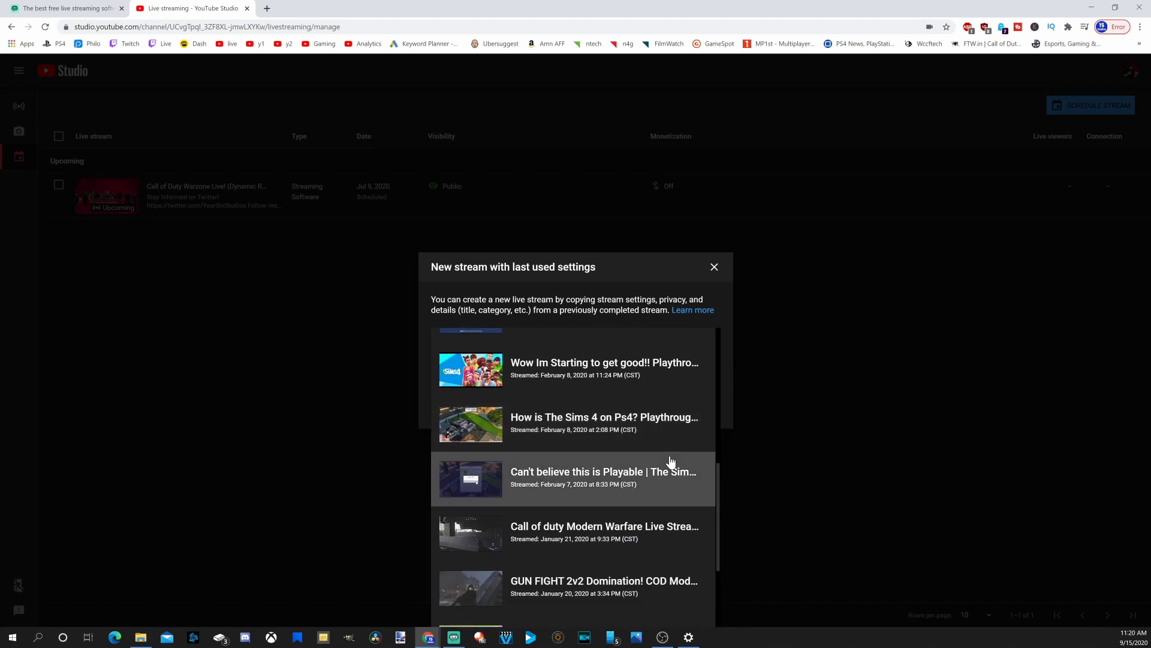
scroll(671, 461, up, 5)
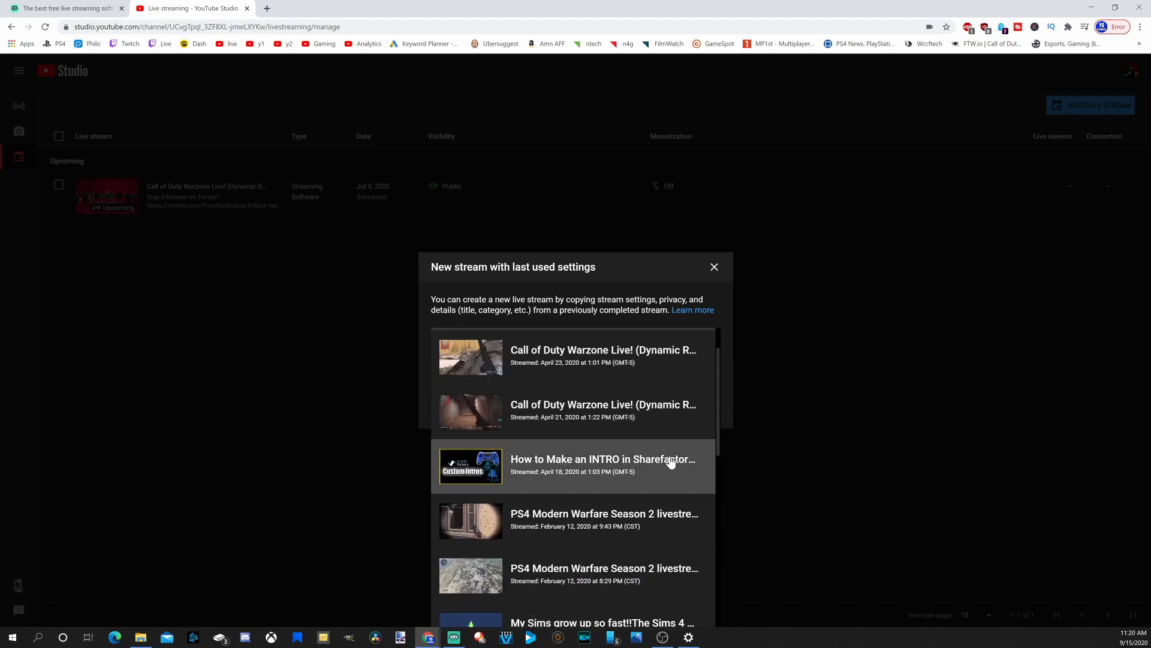
scroll(671, 461, up, 1)
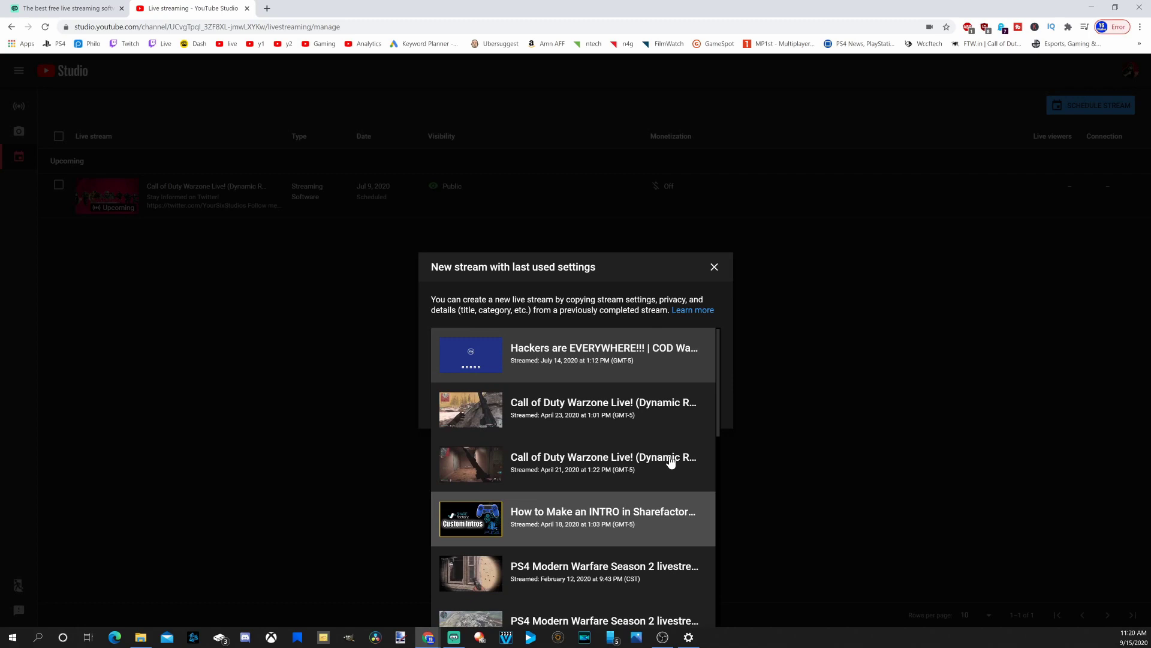
click(609, 425)
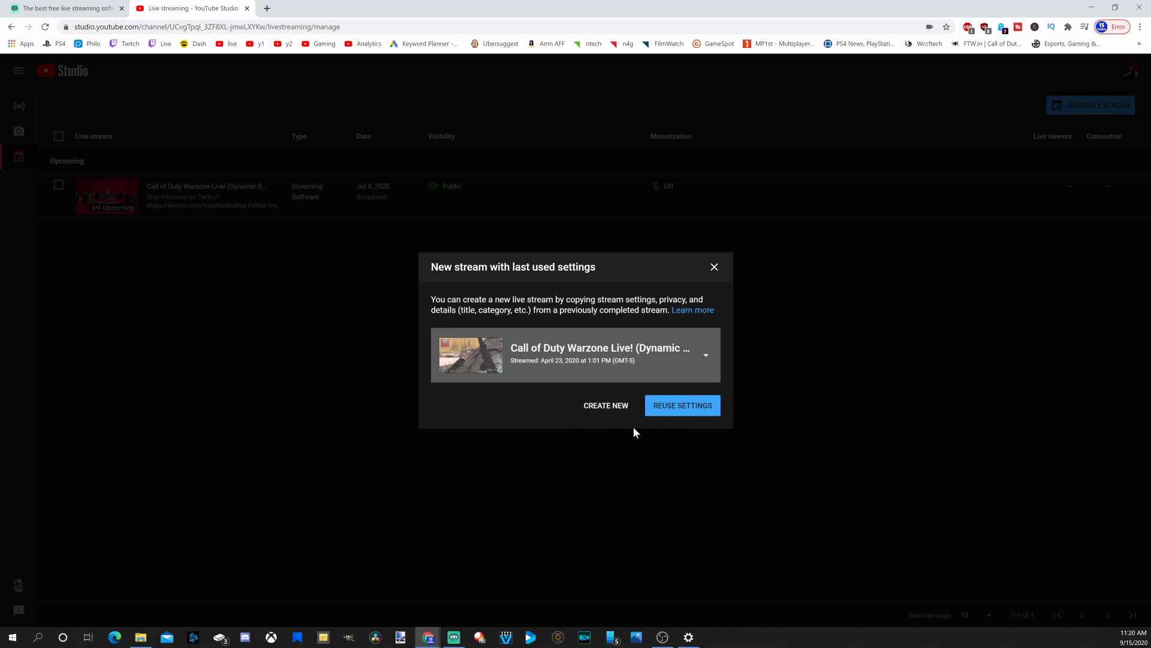
Reuse the chosen stream's settings, mark it not made for kids, and check its scheduled date and time
click(683, 406)
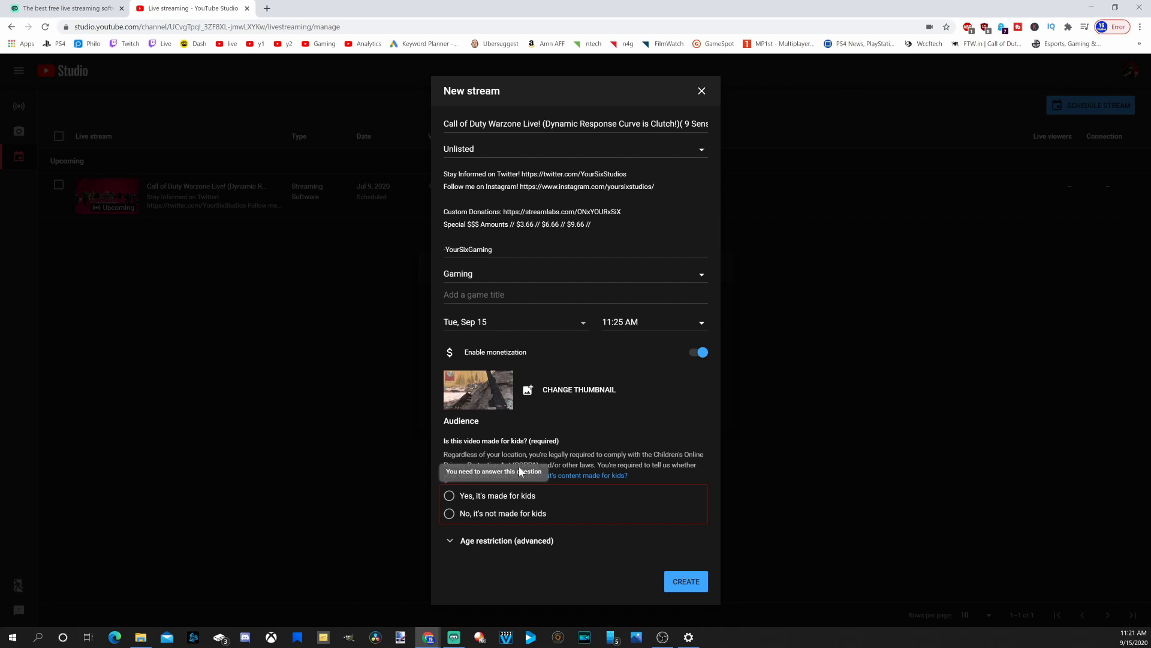
click(449, 514)
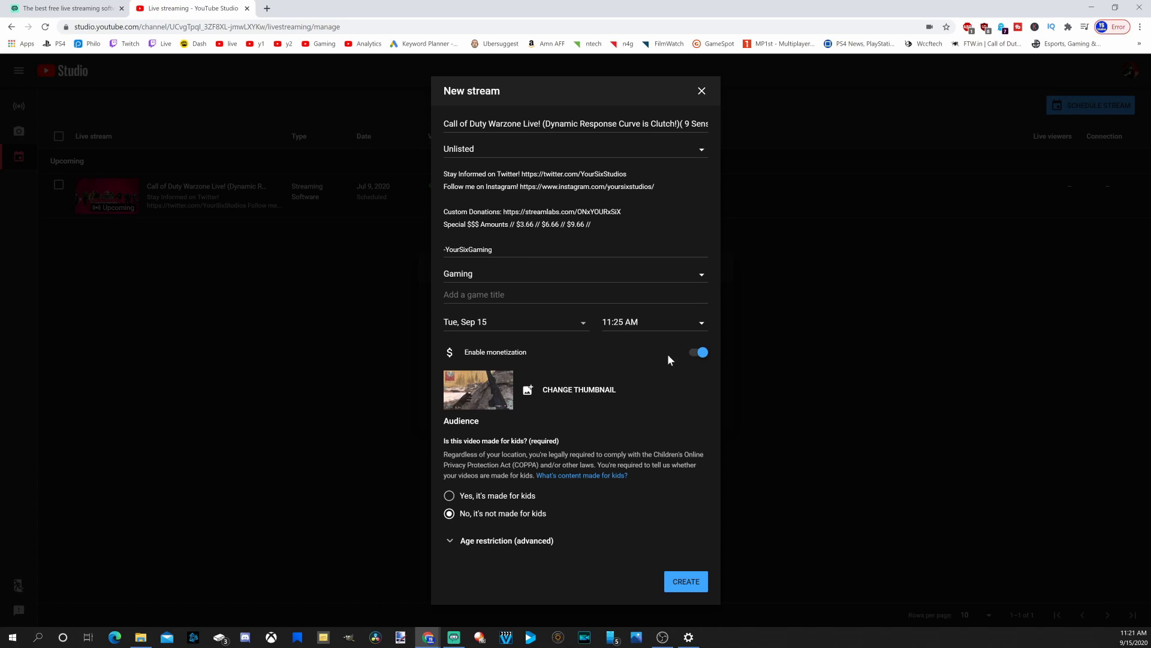
click(546, 324)
click(633, 324)
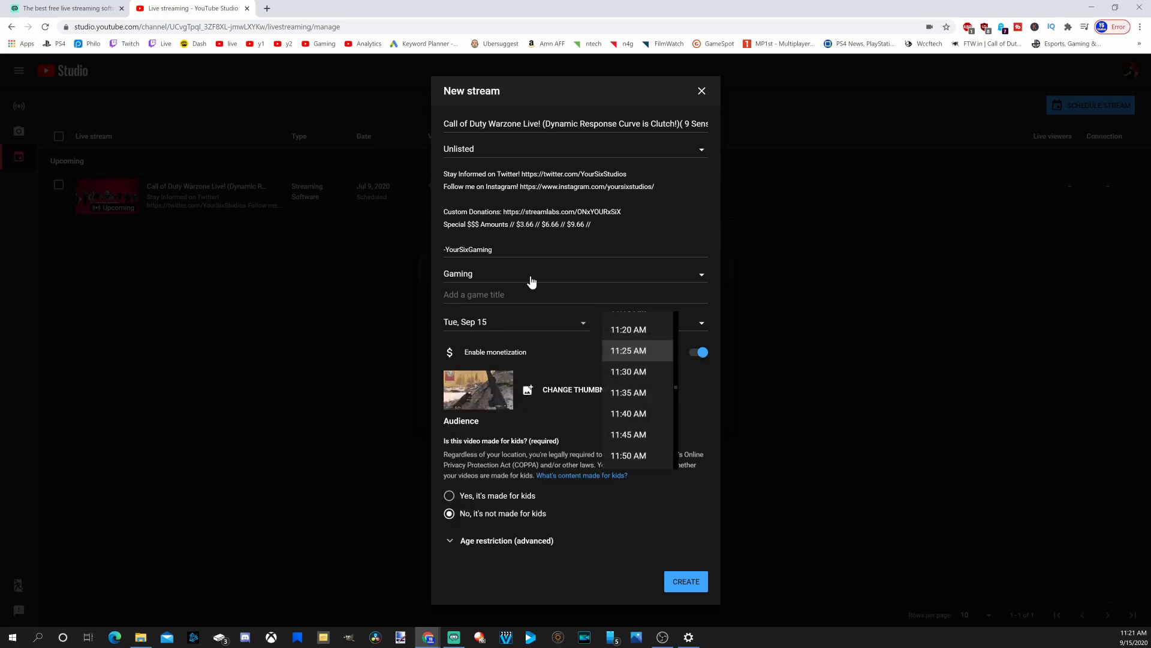
Keep the Gaming category and set the game title to Call of Duty: Modern Warfare
click(531, 277)
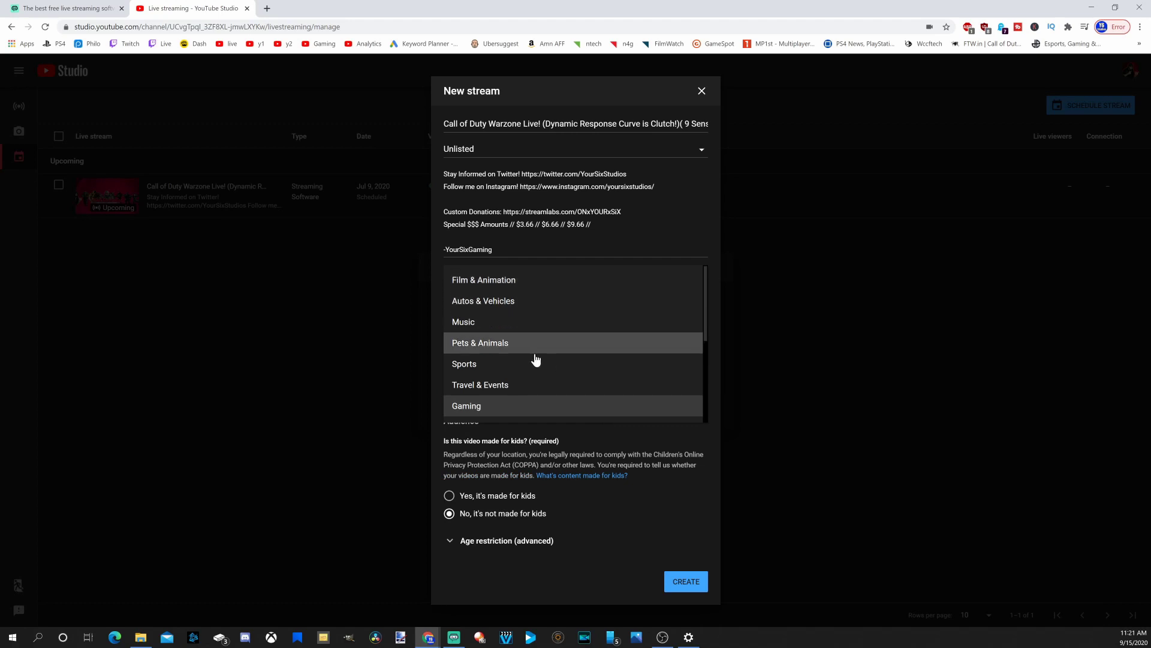
click(496, 410)
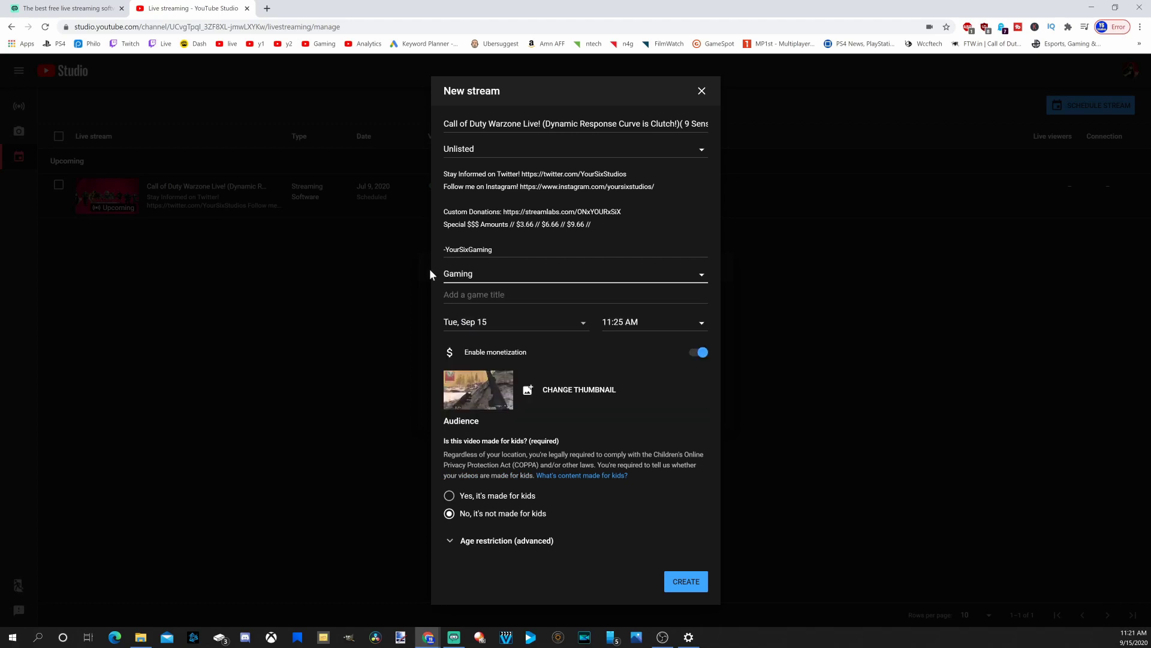
click(473, 297)
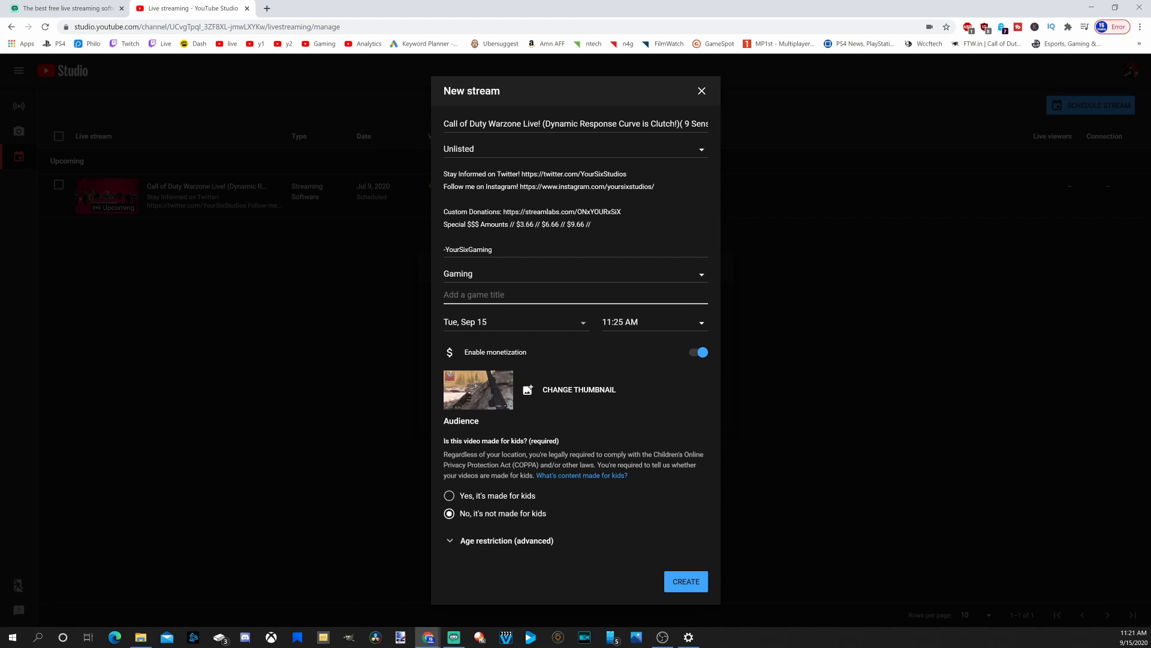
click(497, 323)
click(504, 124)
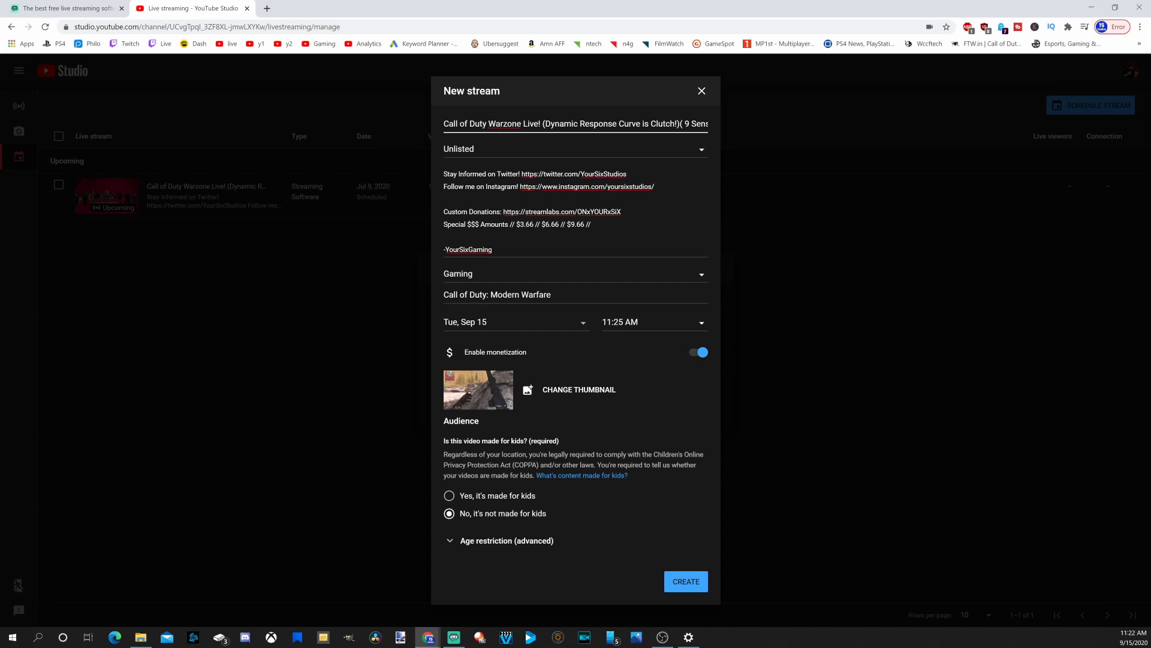
triple_click(504, 124)
click(498, 149)
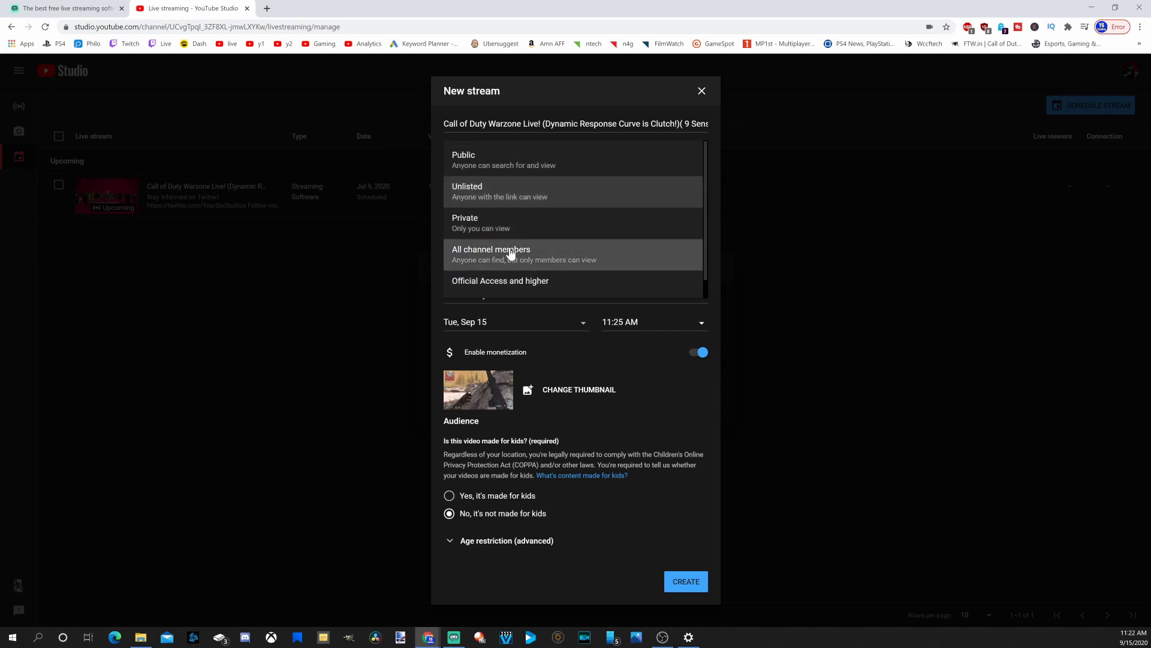
Scroll through the visibility options of the New stream form
scroll(512, 255, down, 1)
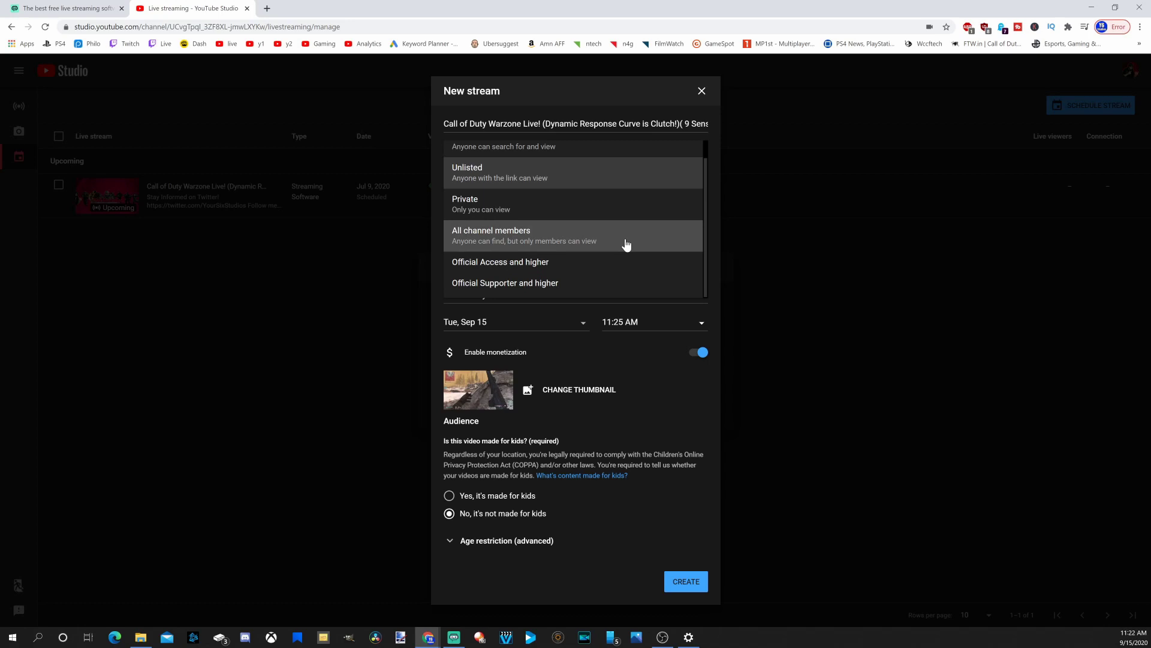
scroll(592, 217, up, 1)
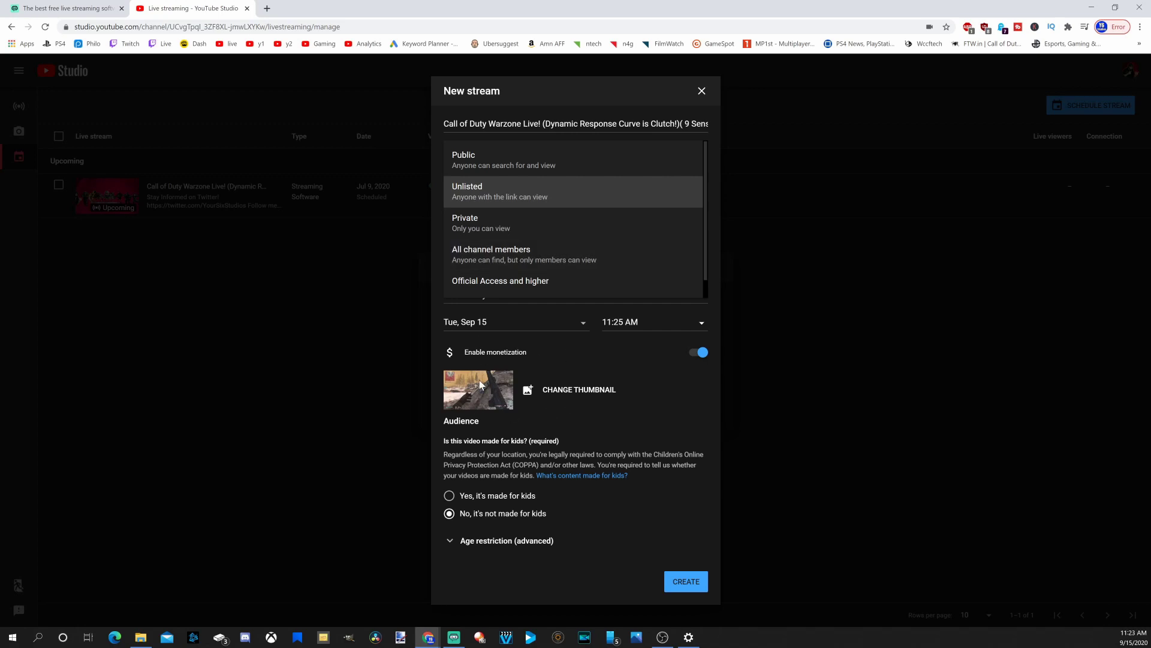
Attach Warzone Thumbnail from D:\Work\Stream Thumbnails and create the scheduled stream
click(590, 399)
click(588, 397)
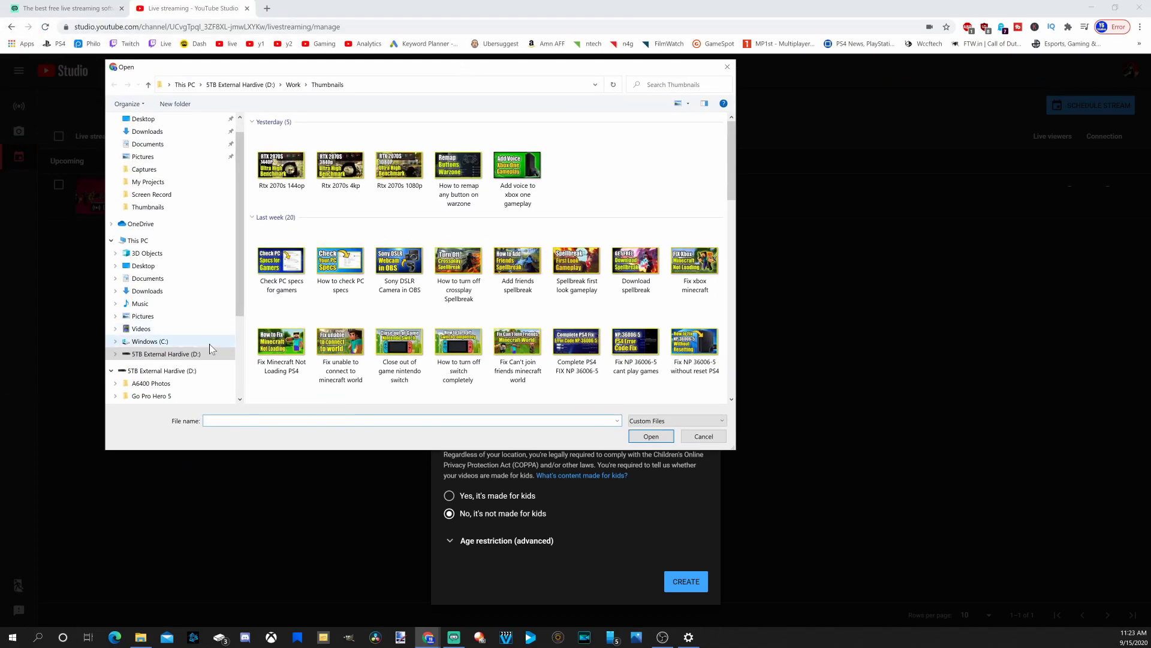
click(193, 356)
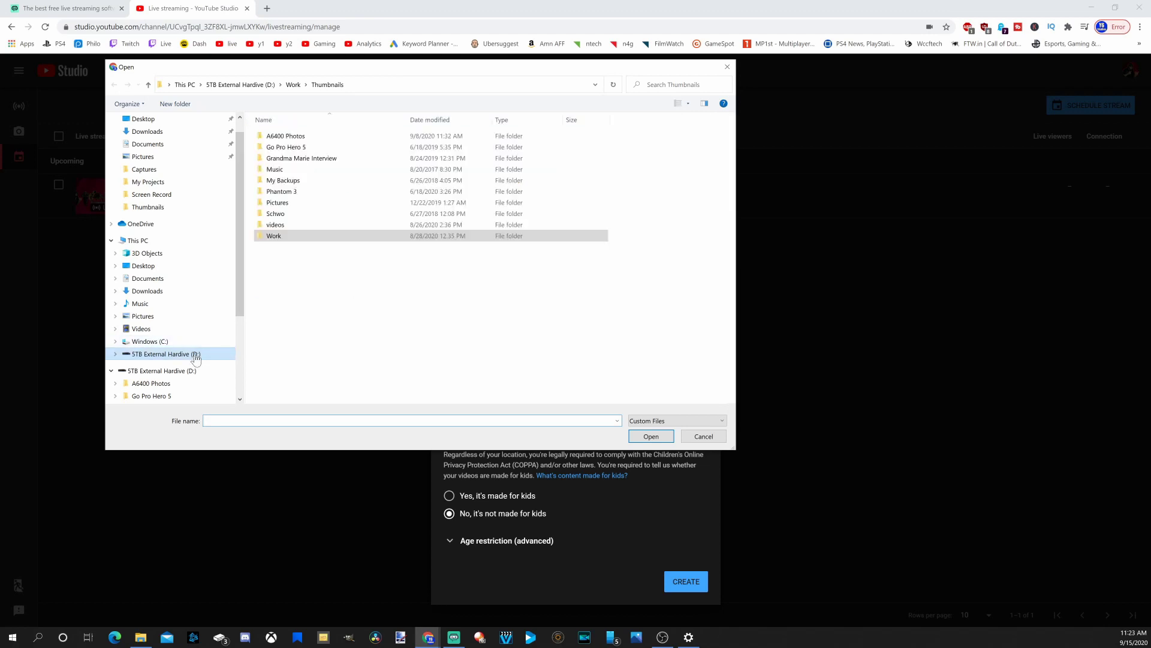
double_click(311, 239)
click(309, 225)
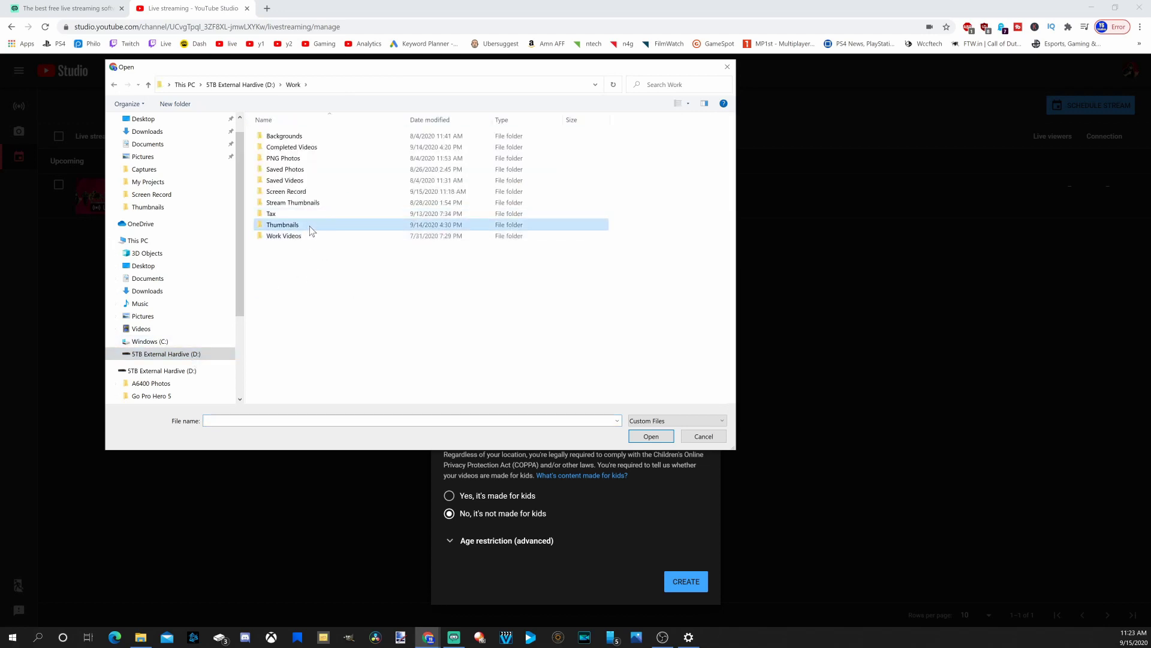
double_click(316, 207)
click(365, 183)
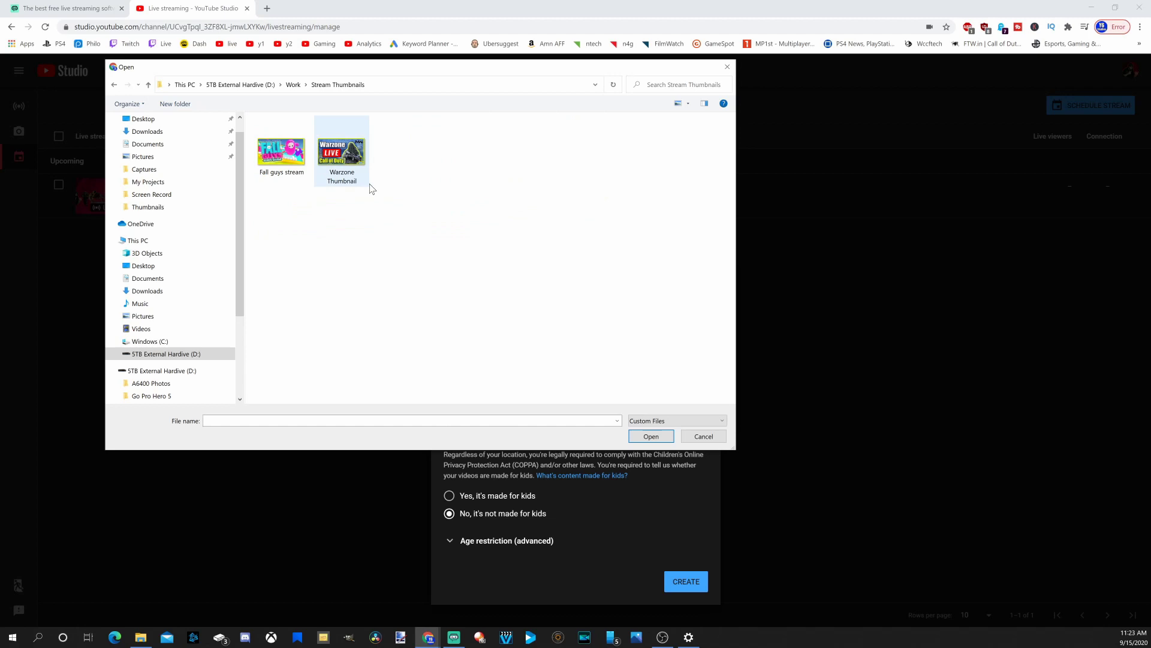
double_click(340, 168)
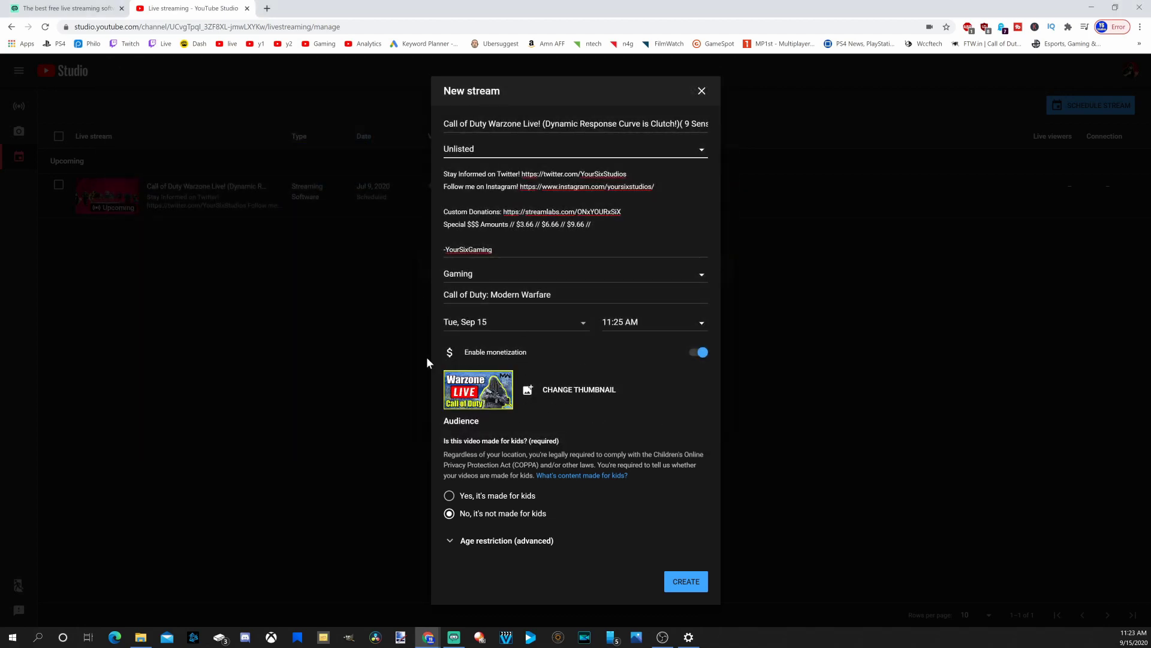
click(684, 583)
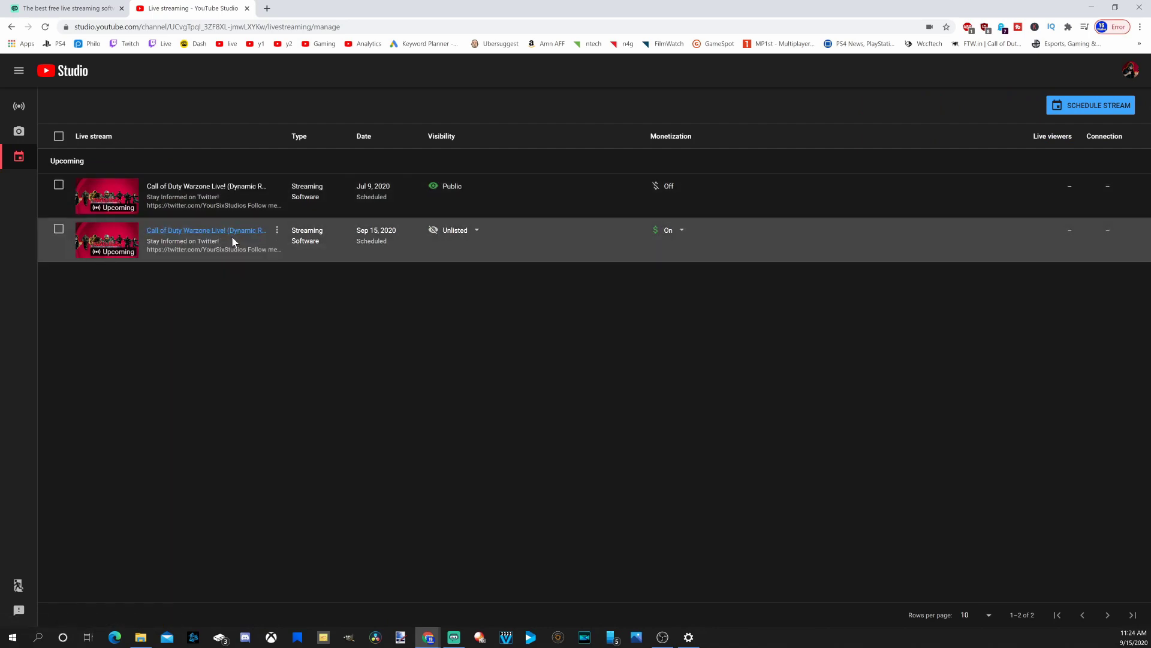
click(116, 242)
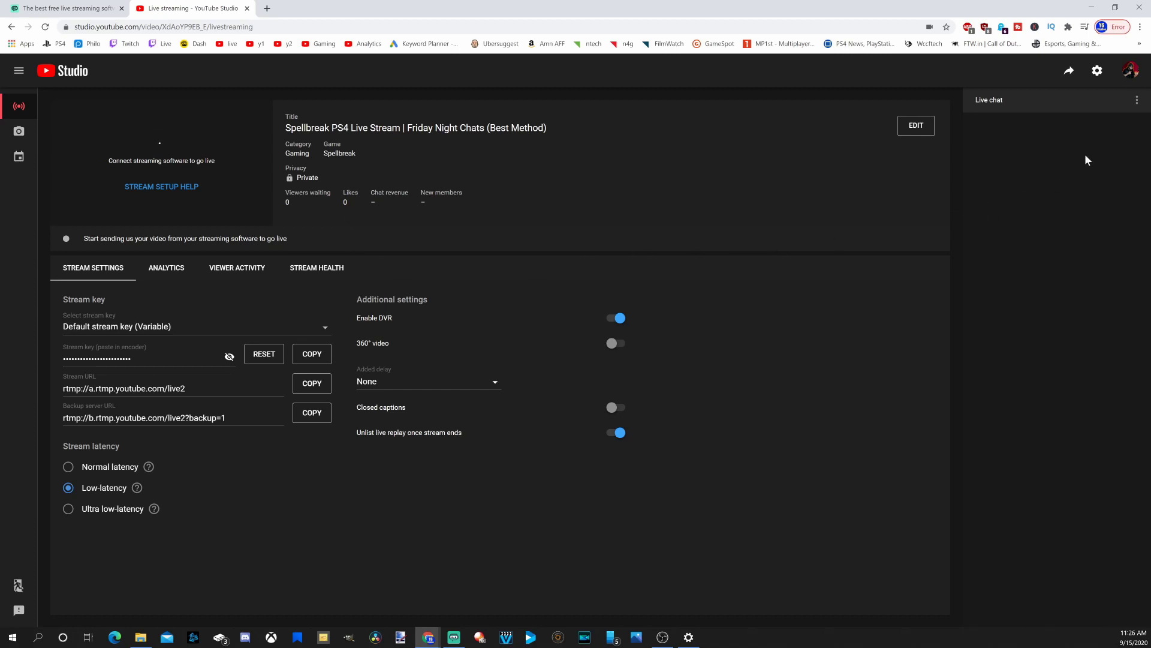
Open the Spellbreak stream's settings on Details, with embedding allowed and paid promotion off
click(1096, 75)
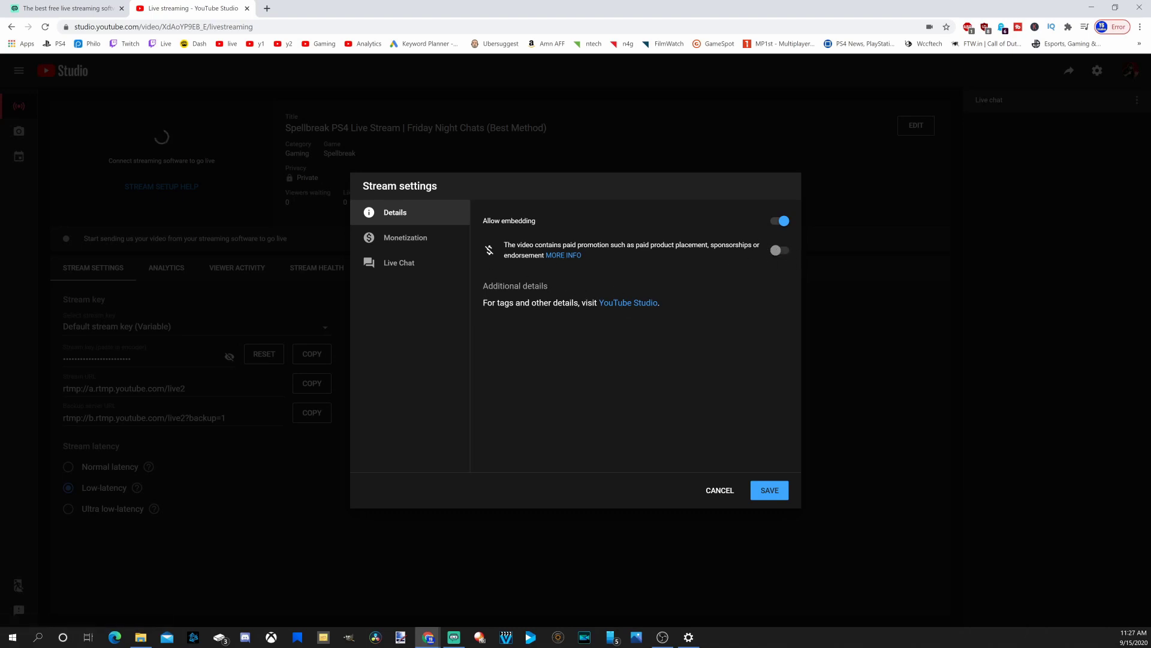
click(615, 303)
scroll(260, 180, down, 1)
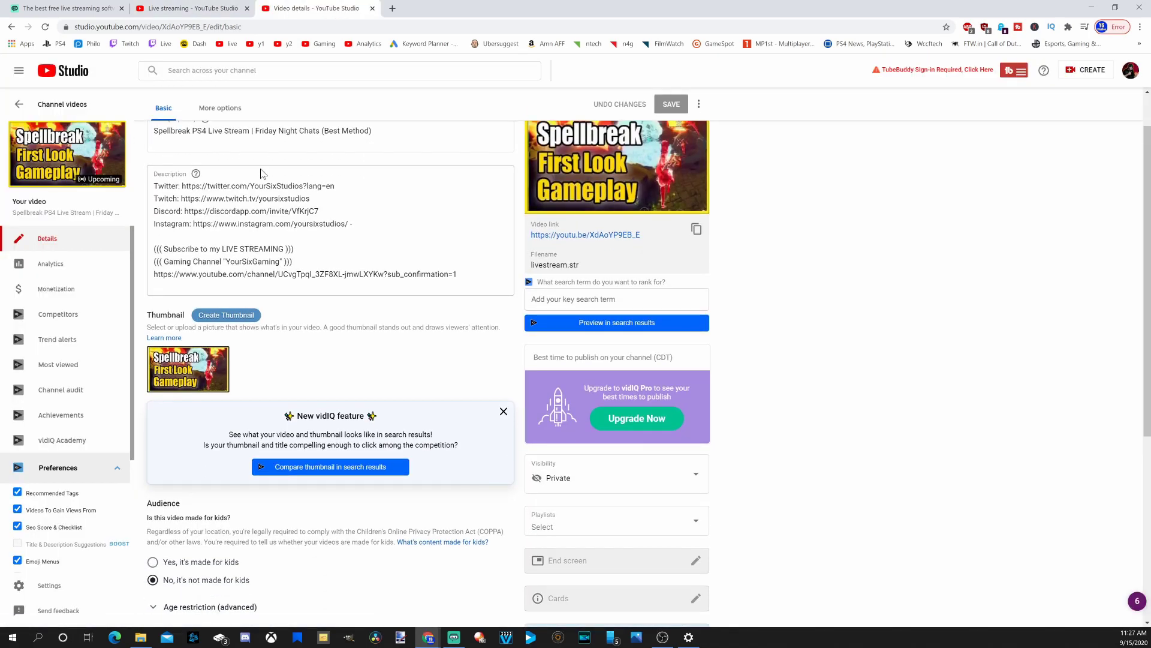
scroll(262, 180, down, 1)
scroll(271, 258, down, 4)
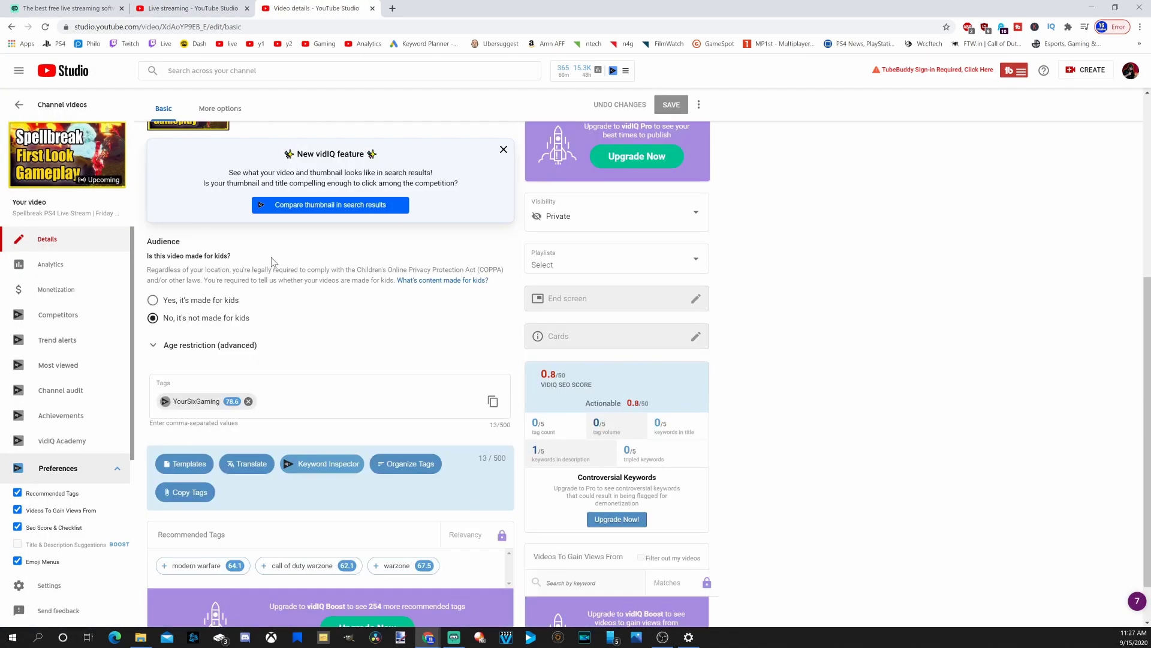
click(298, 415)
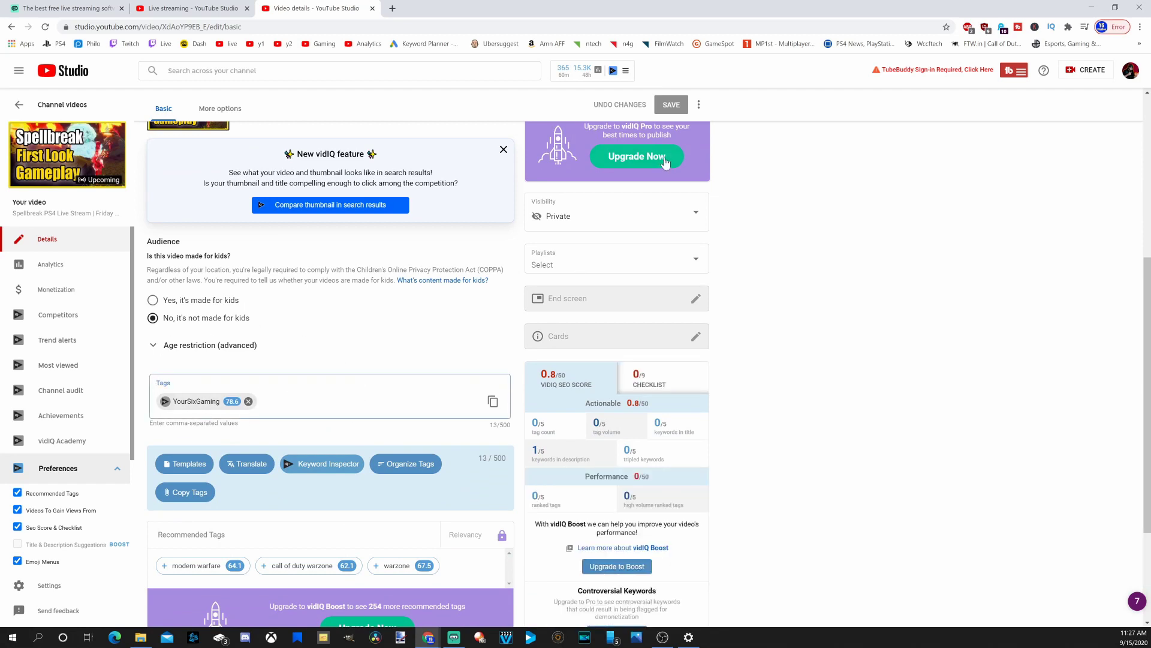
scroll(712, 410, up, 5)
scroll(551, 472, down, 2)
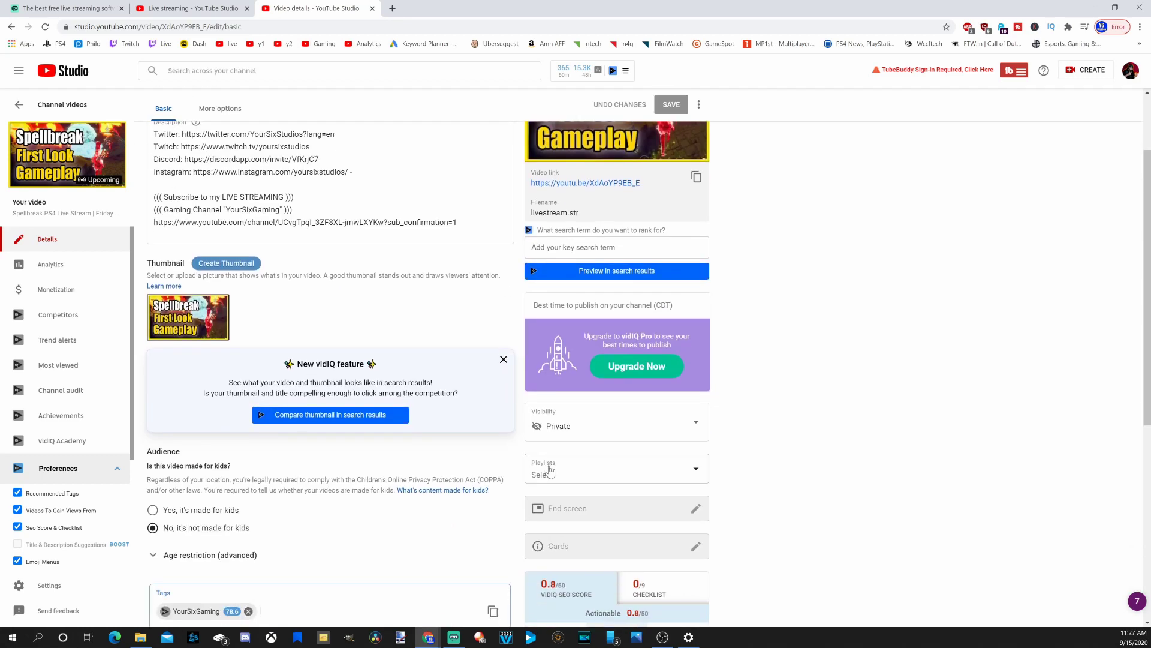
scroll(477, 366, up, 1)
click(372, 8)
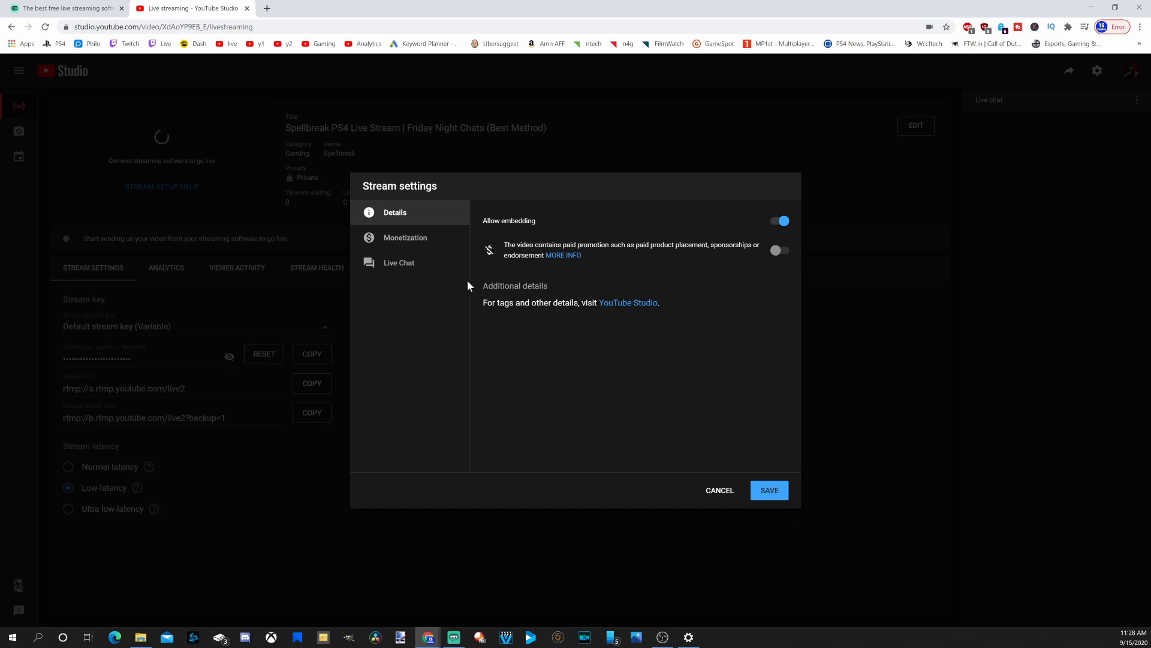
Review the Monetization and Live Chat tabs, keeping live chat and chat replay on
click(436, 247)
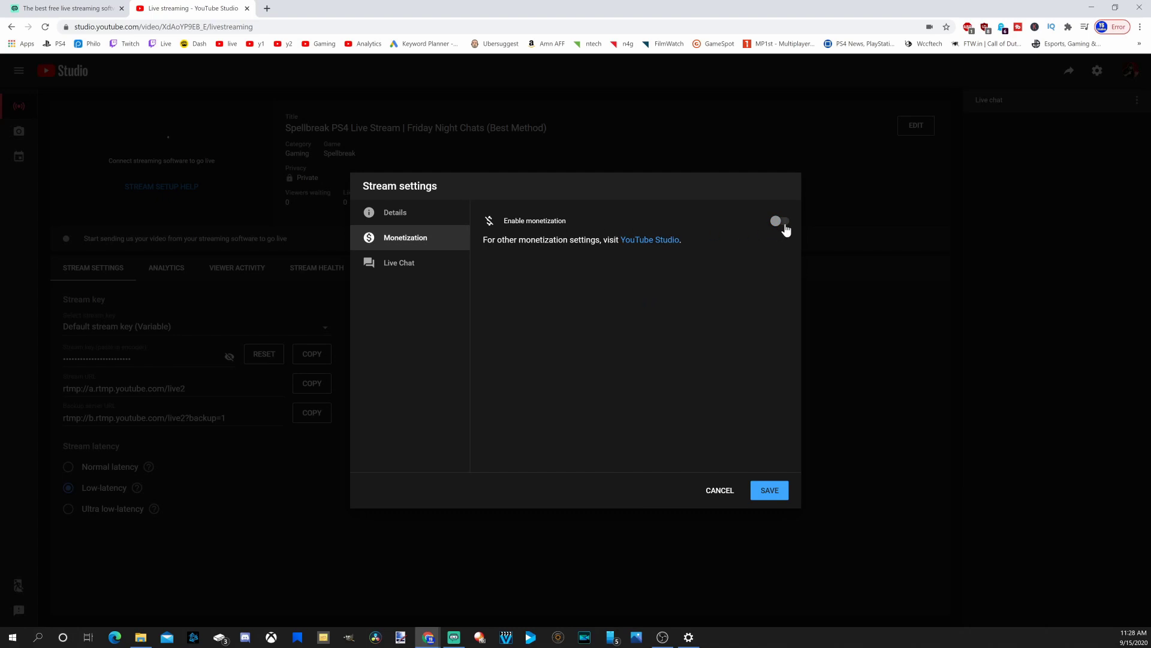
click(405, 267)
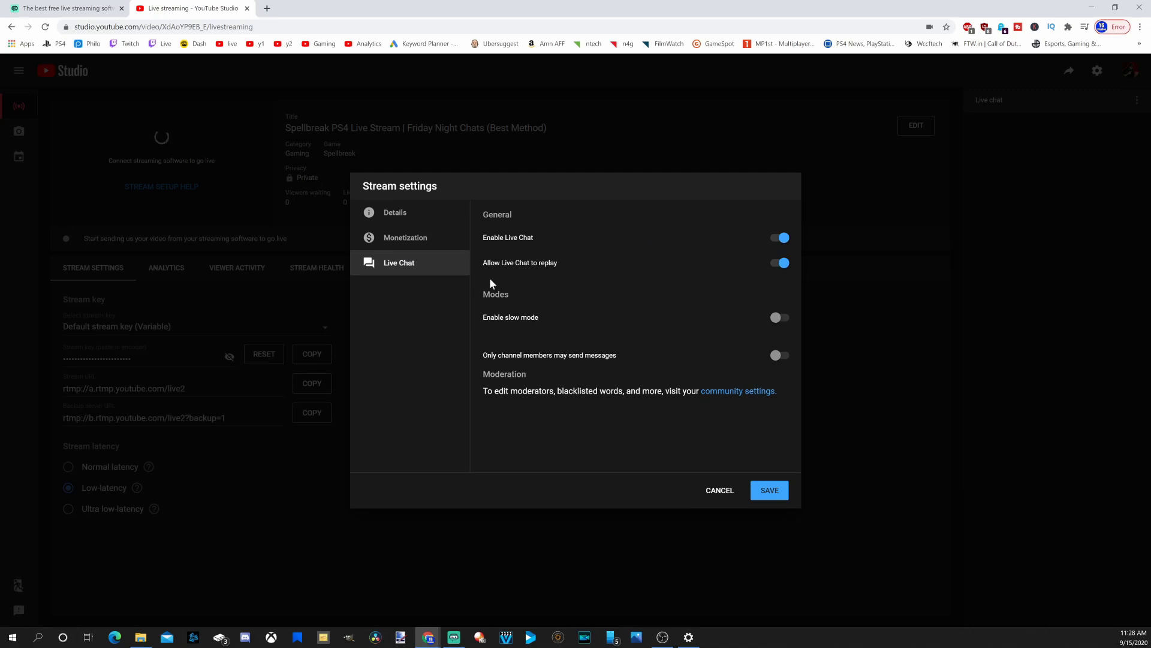
mouse_move(486, 322)
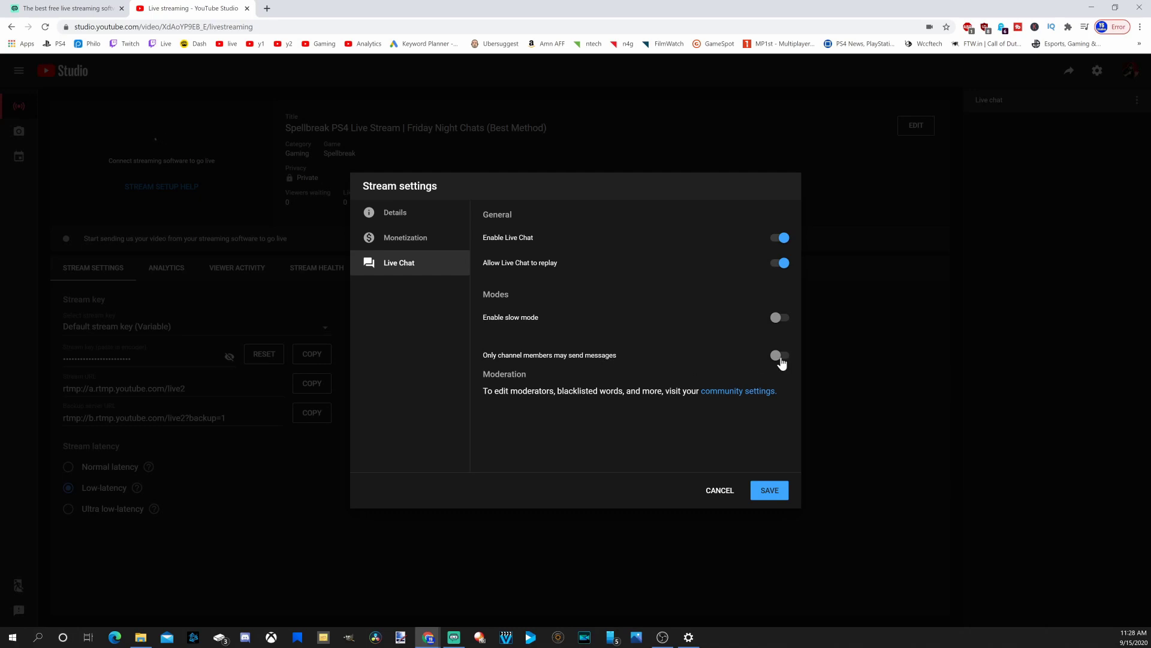
Save the stream settings, check the share link, then open the Spellbreak stream's Edit dialog
click(762, 486)
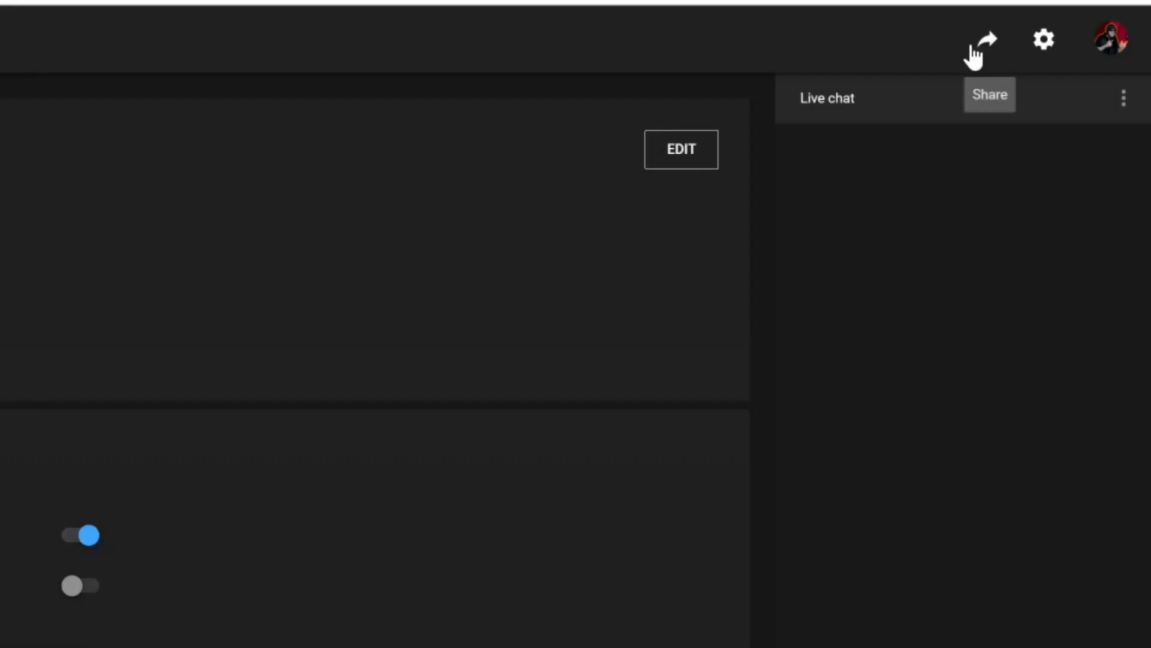
click(974, 54)
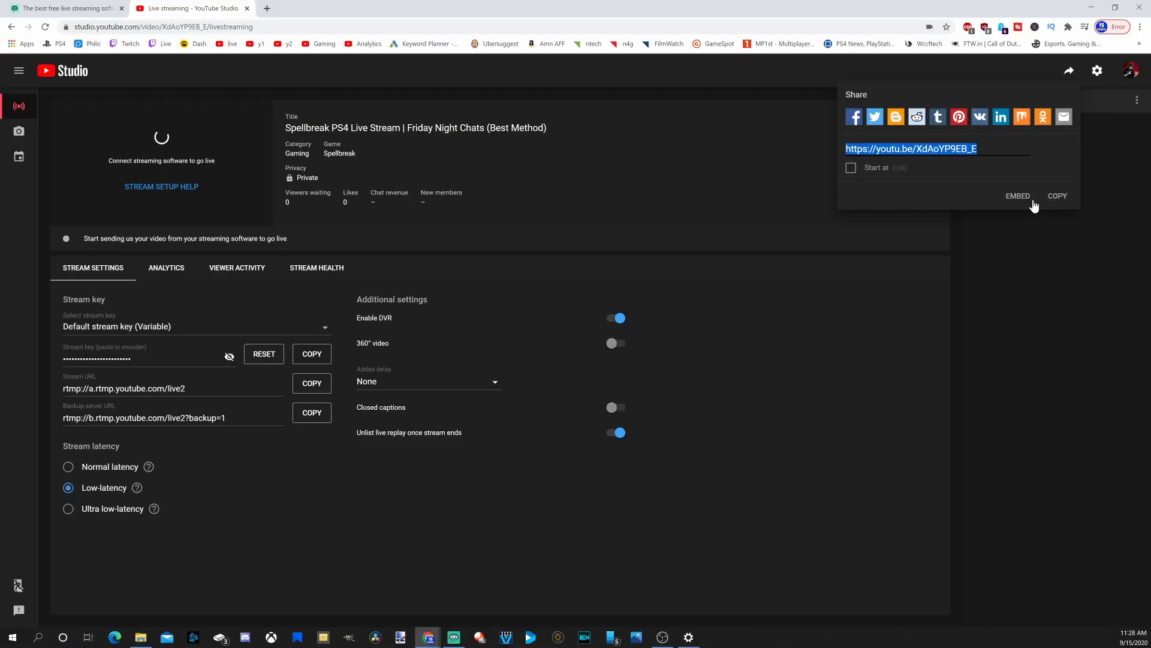
key(alt+Tab)
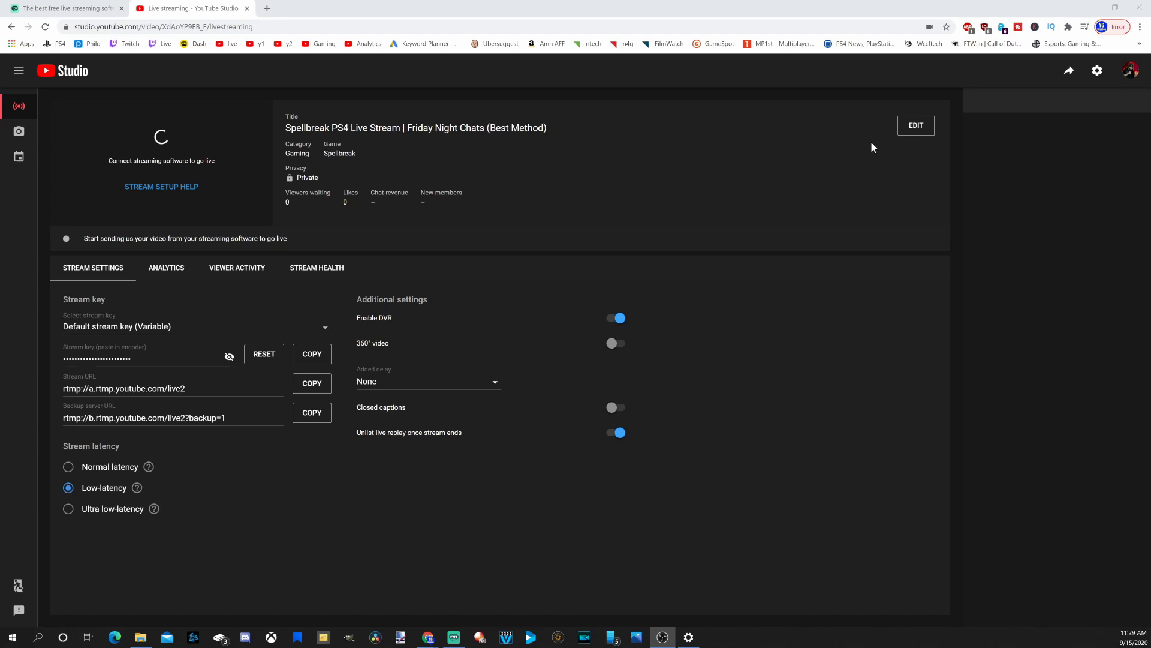
click(922, 130)
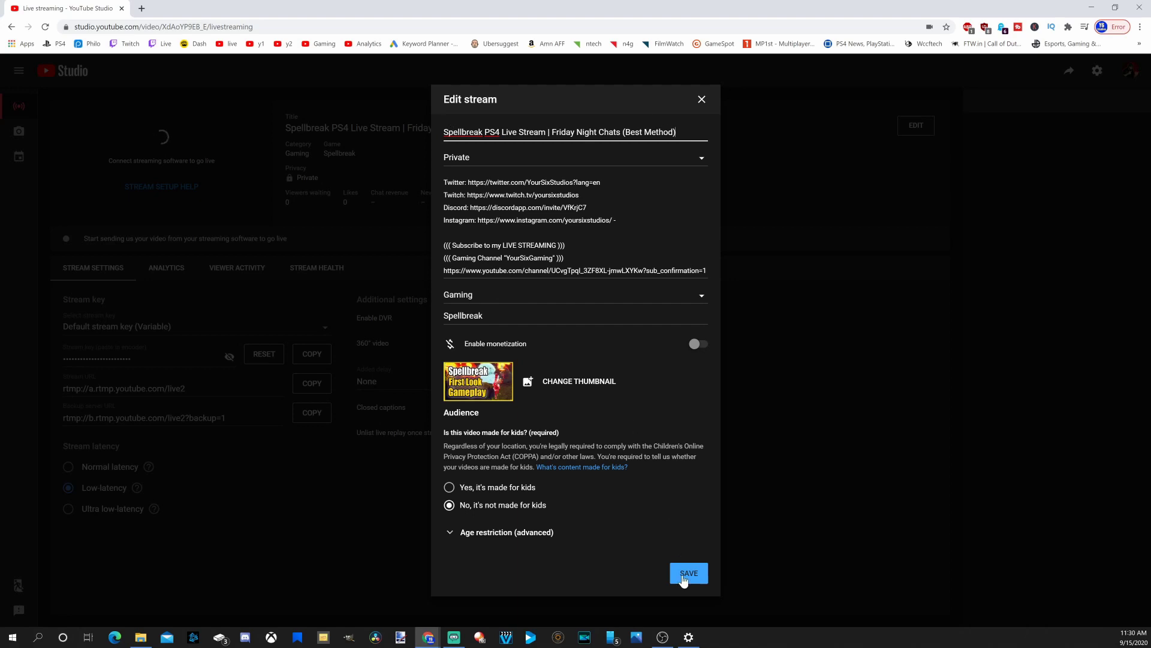
Close the Edit stream dialog and copy the stream key to the clipboard
click(696, 106)
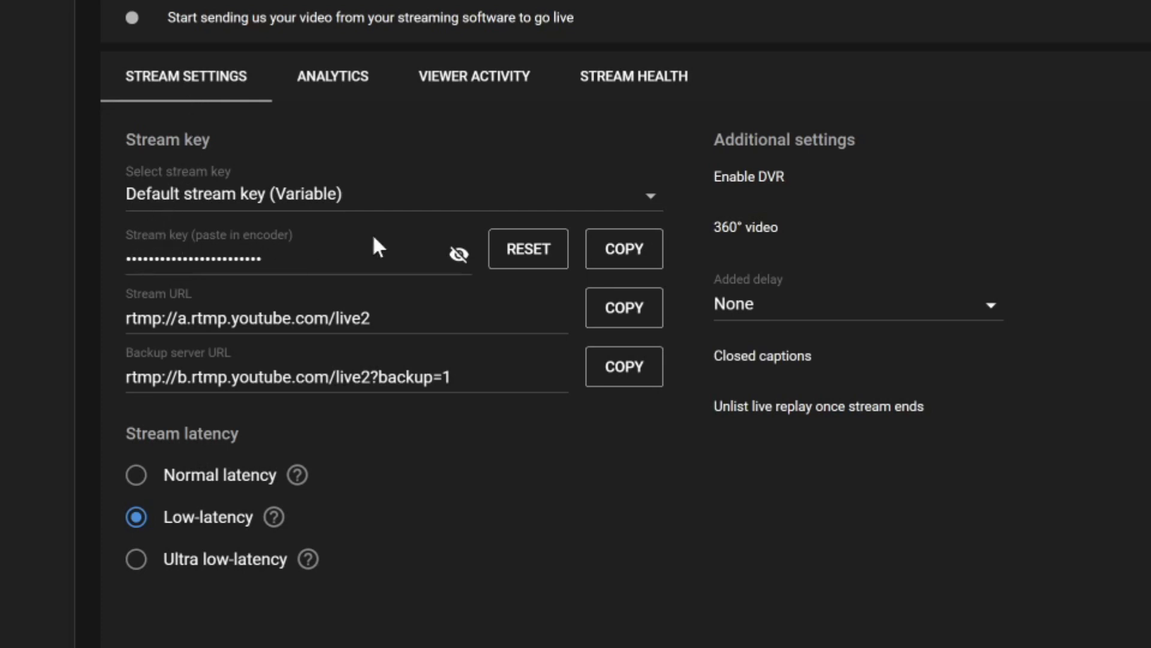
click(617, 262)
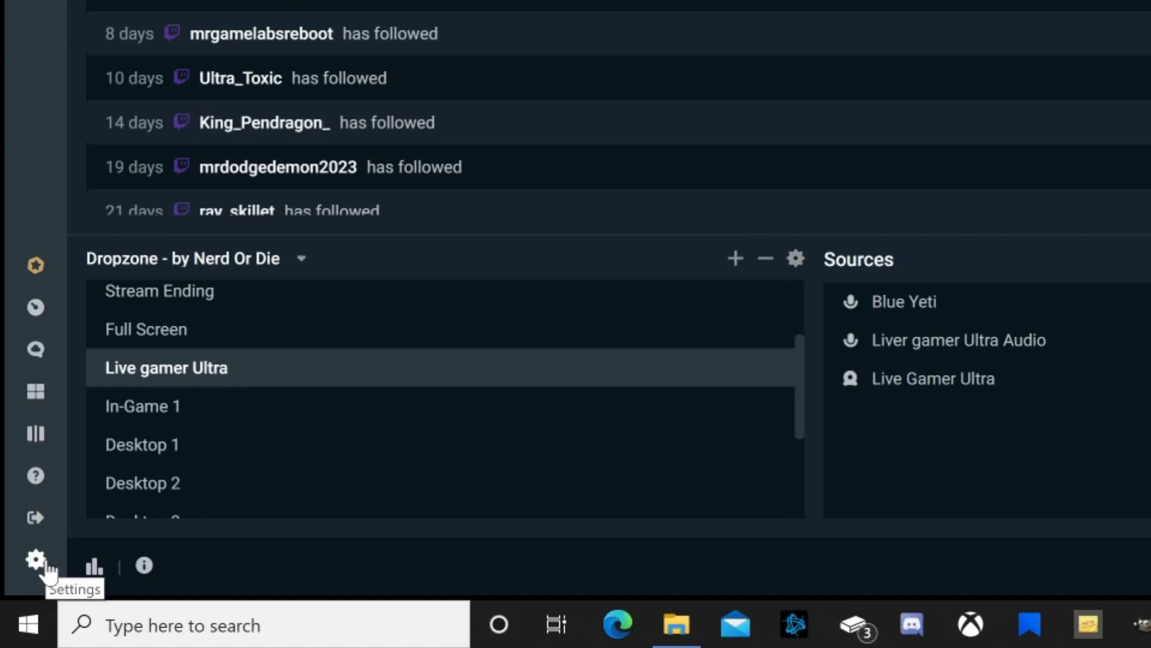
In Streamlabs OBS Stream settings, set the service to YouTube / YouTube Gaming
click(48, 564)
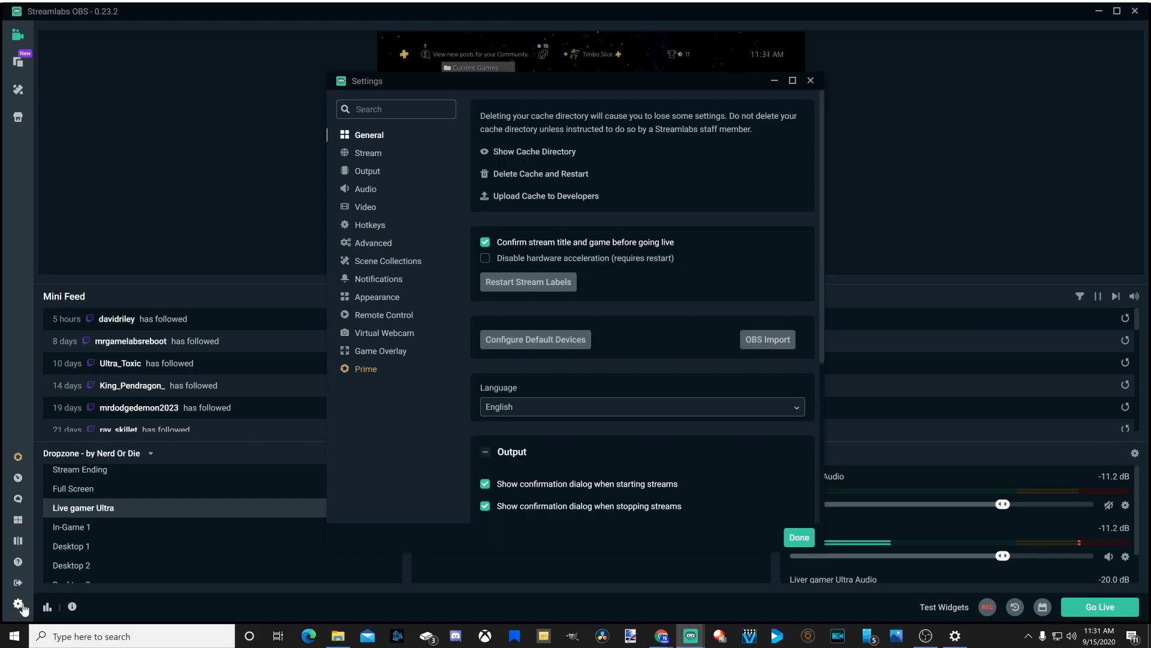
click(363, 155)
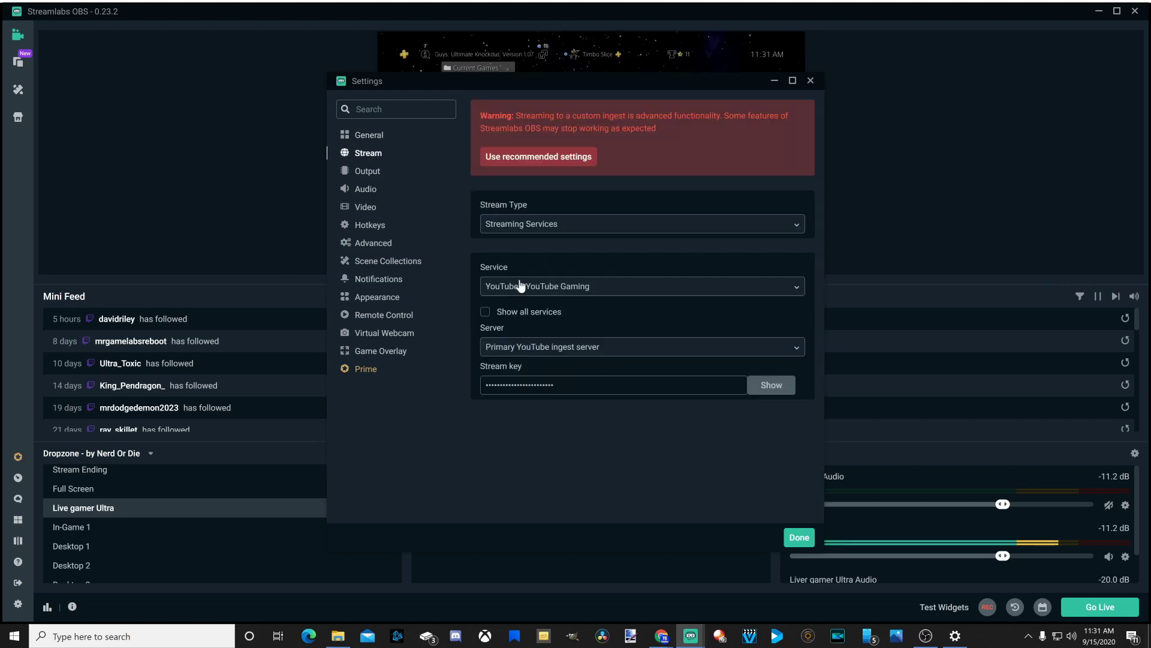
click(788, 290)
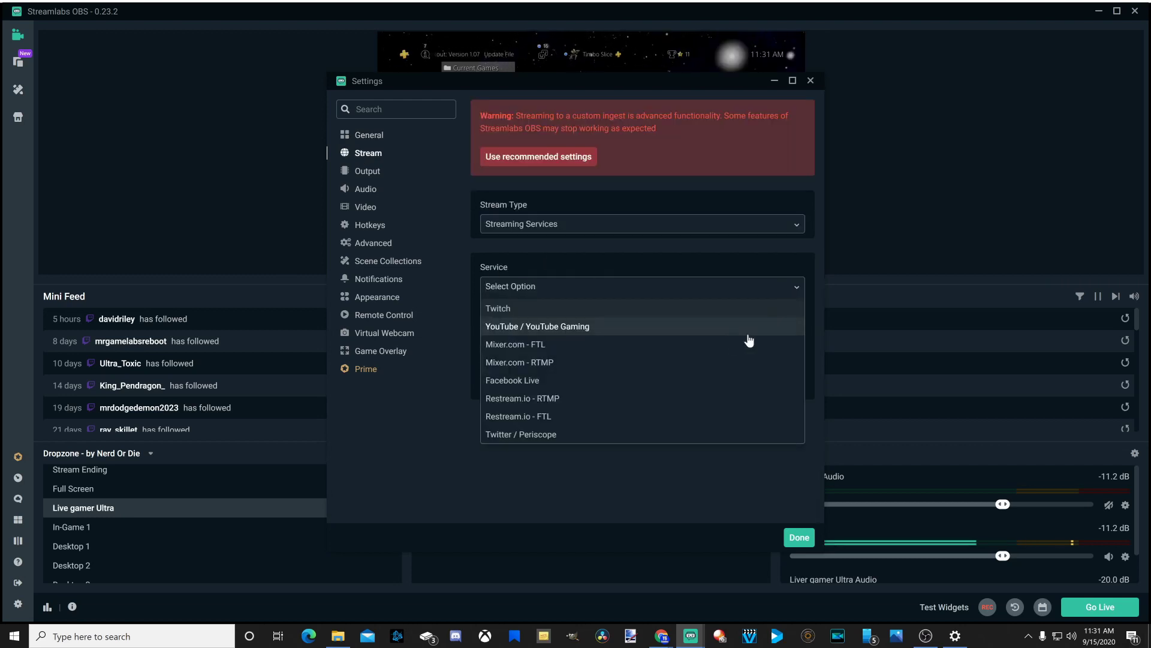
click(710, 331)
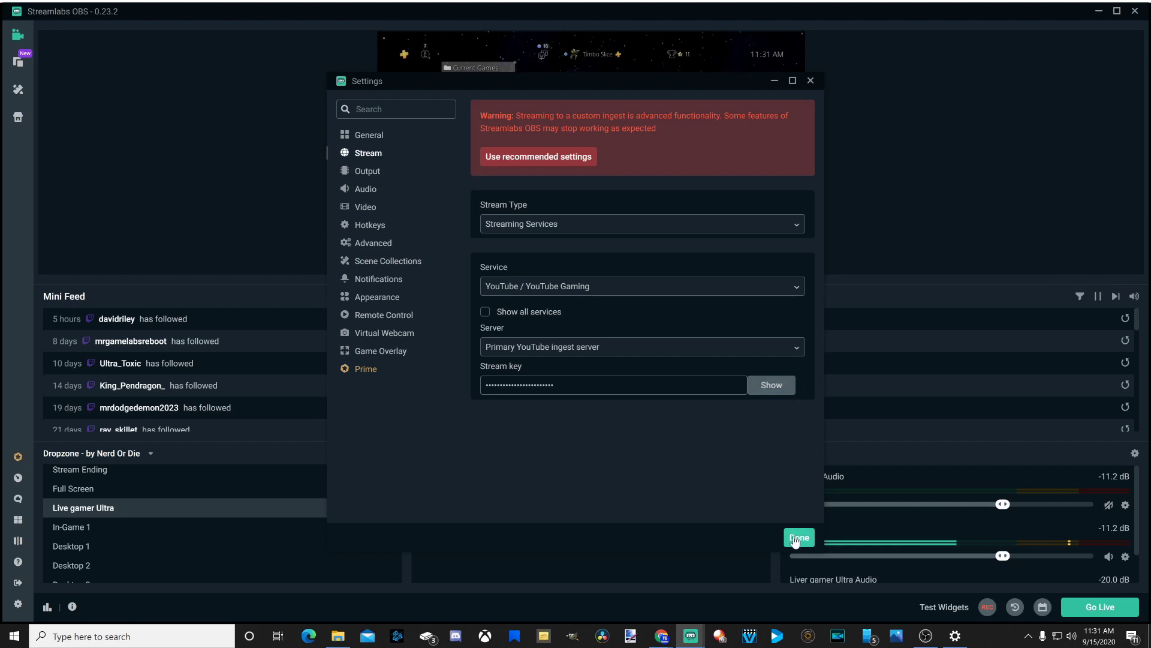
Review Output settings: 7500 video bitrate, NVENC encoder, 160 audio bitrate
click(364, 178)
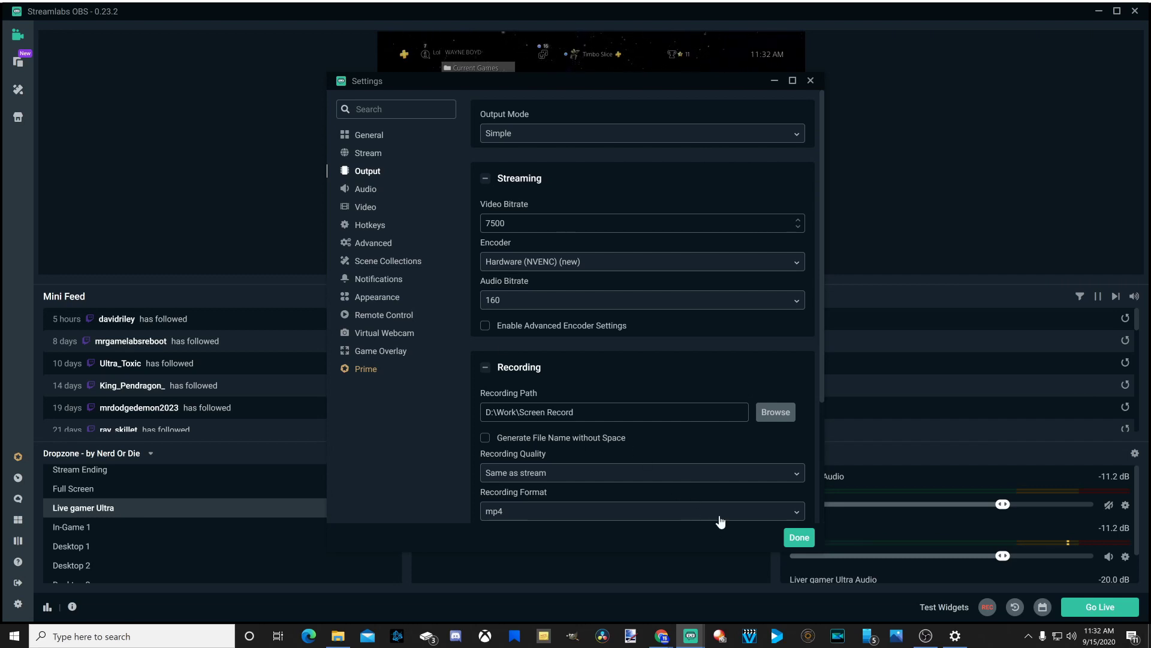
Close Settings and go live from Streamlabs OBS, confirming the broadcast start
click(798, 545)
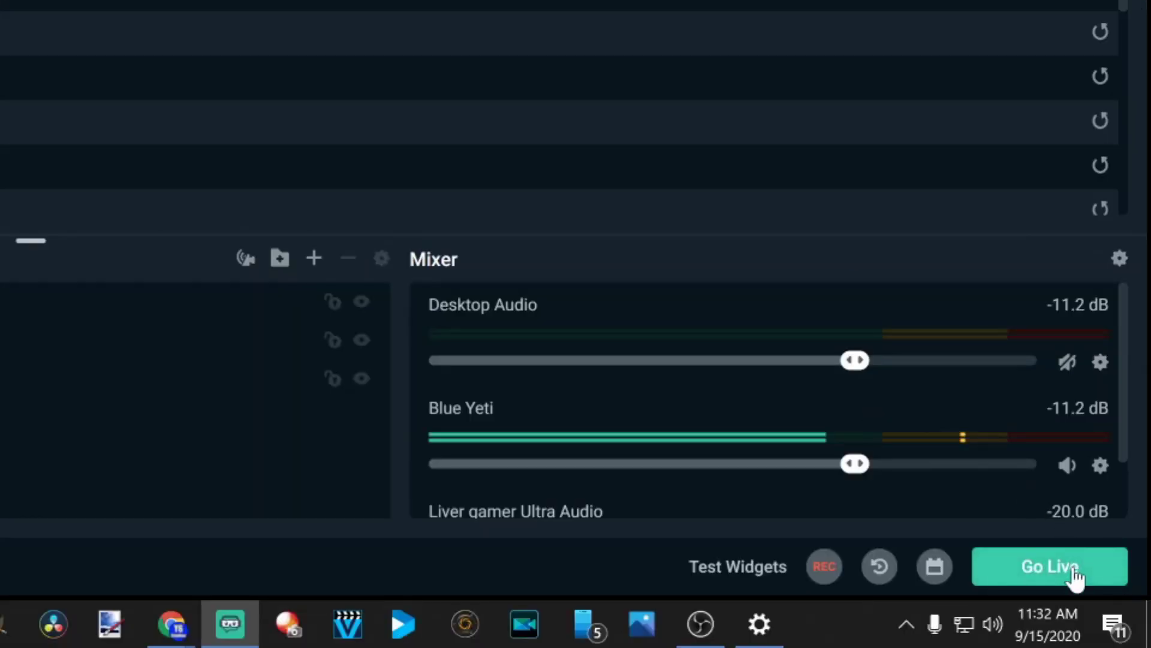
click(1082, 577)
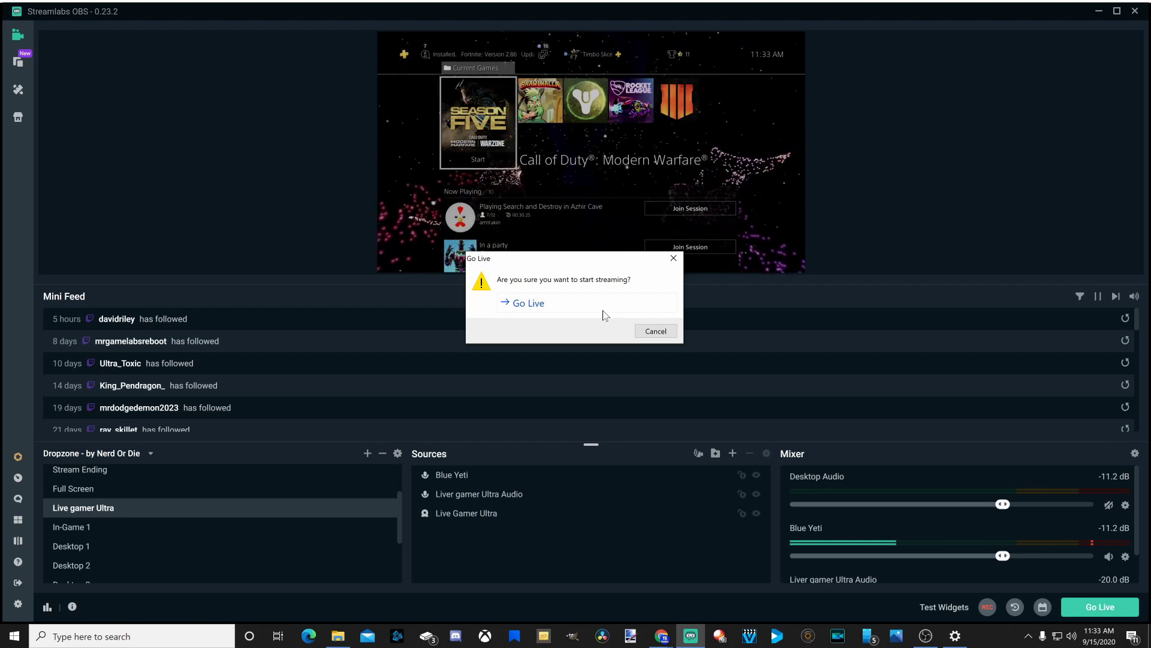
click(602, 312)
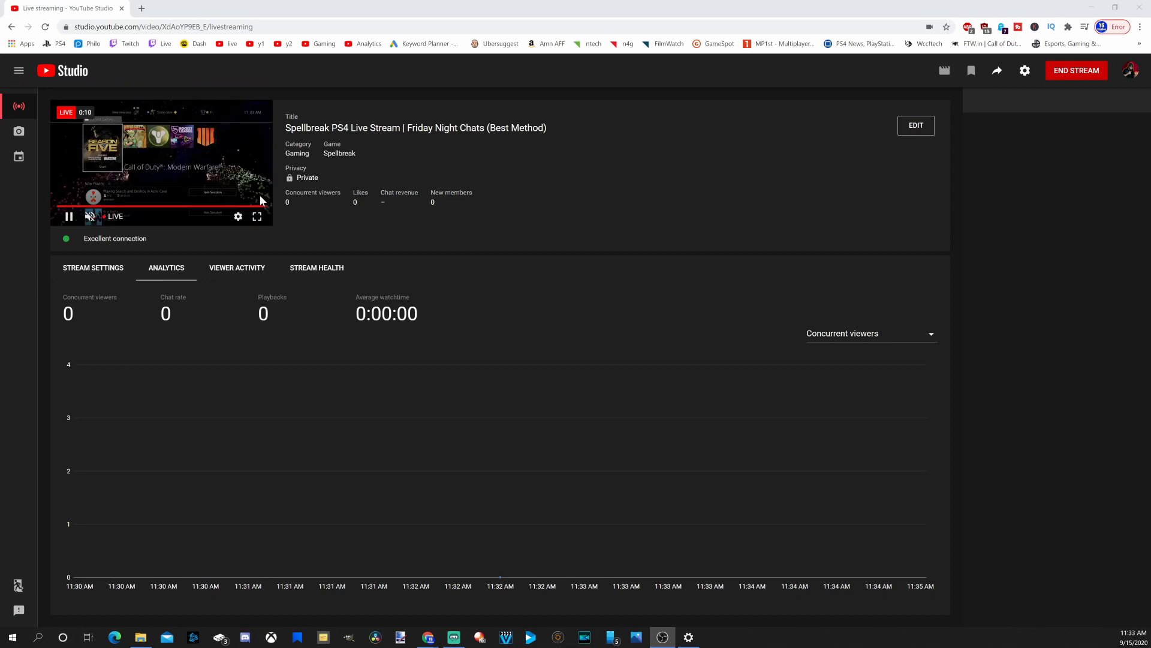
View the live stream's STREAM SETTINGS tab in the control room
click(120, 270)
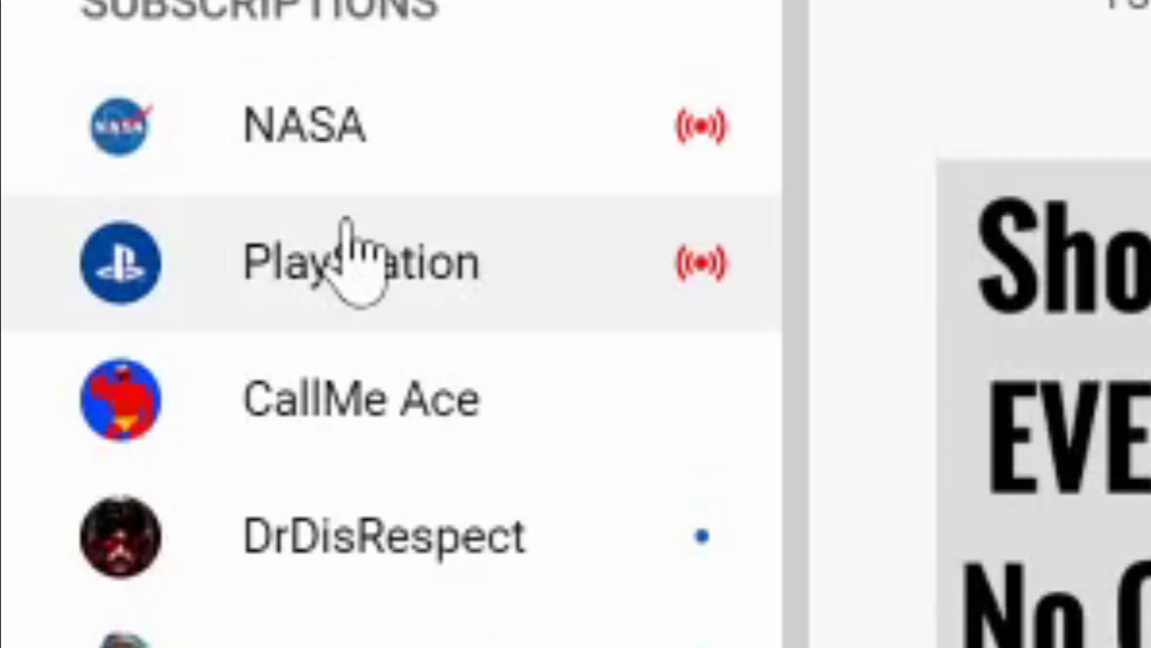
Visit the PlayStation channel, glance at its live stream, and go back
click(361, 254)
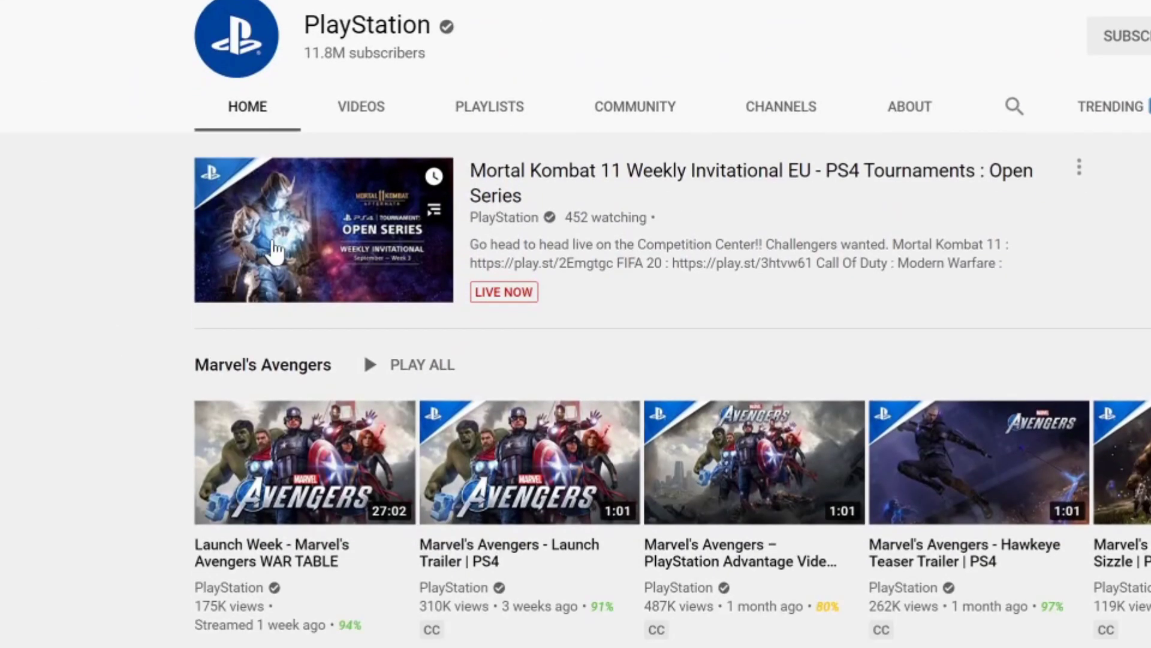
click(286, 246)
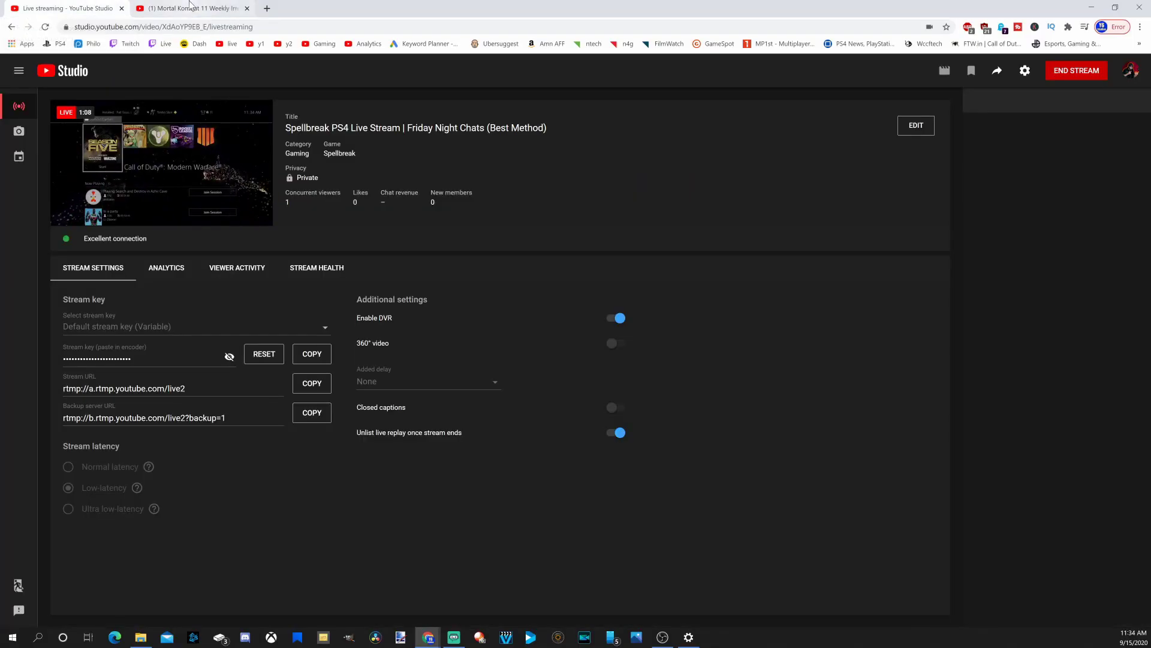
click(190, 7)
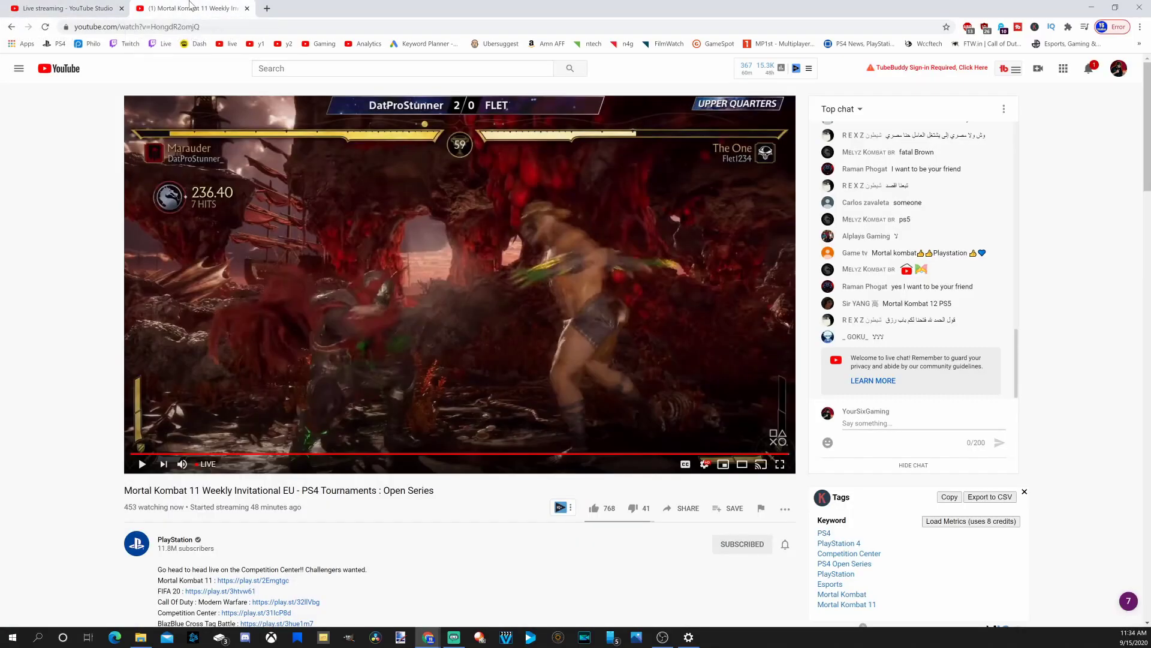
key(alt+Left)
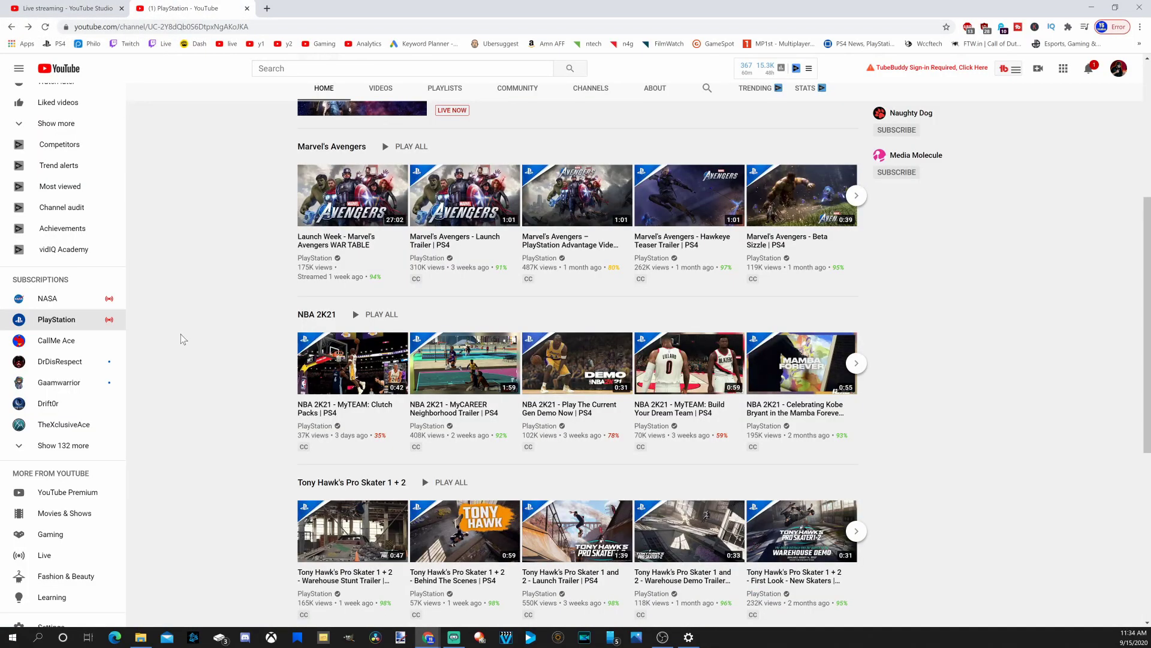
Browse PlayStation's VIDEOS tab, then return to the YouTube Studio live streaming page
scroll(211, 317, up, 5)
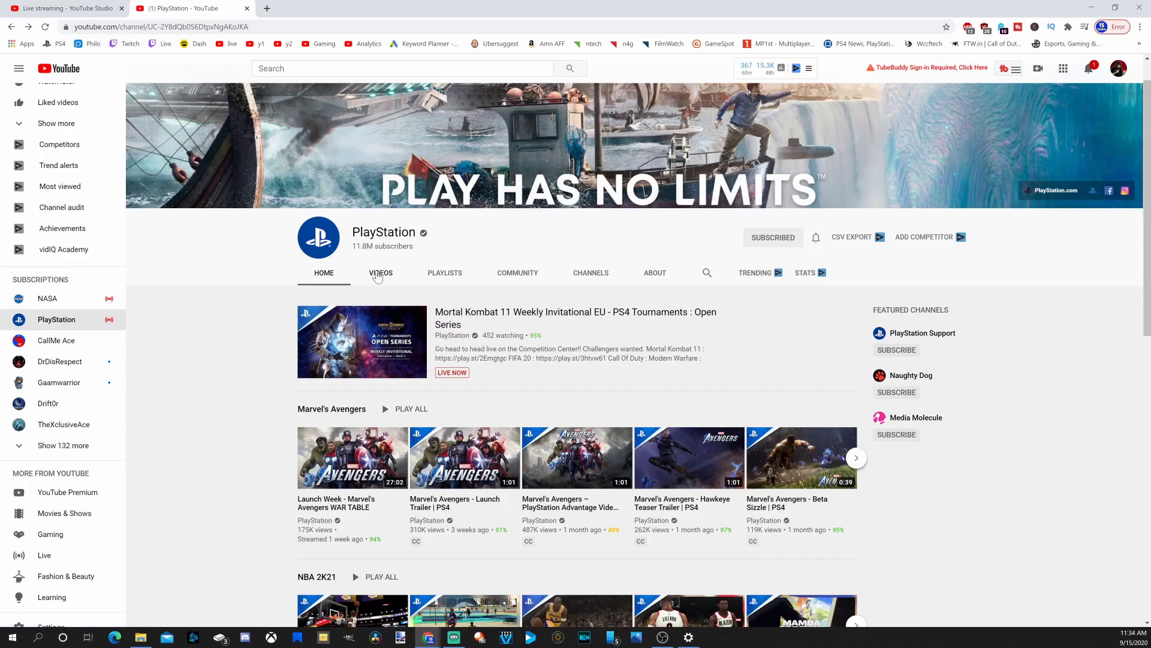
click(368, 191)
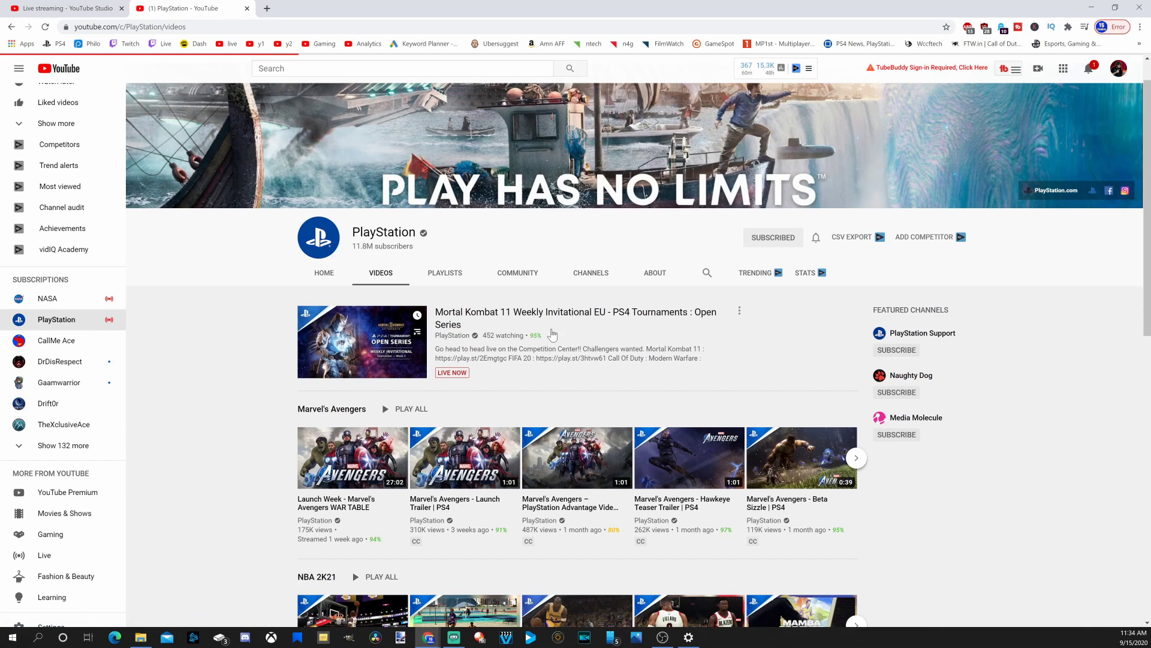
scroll(225, 390, down, 1)
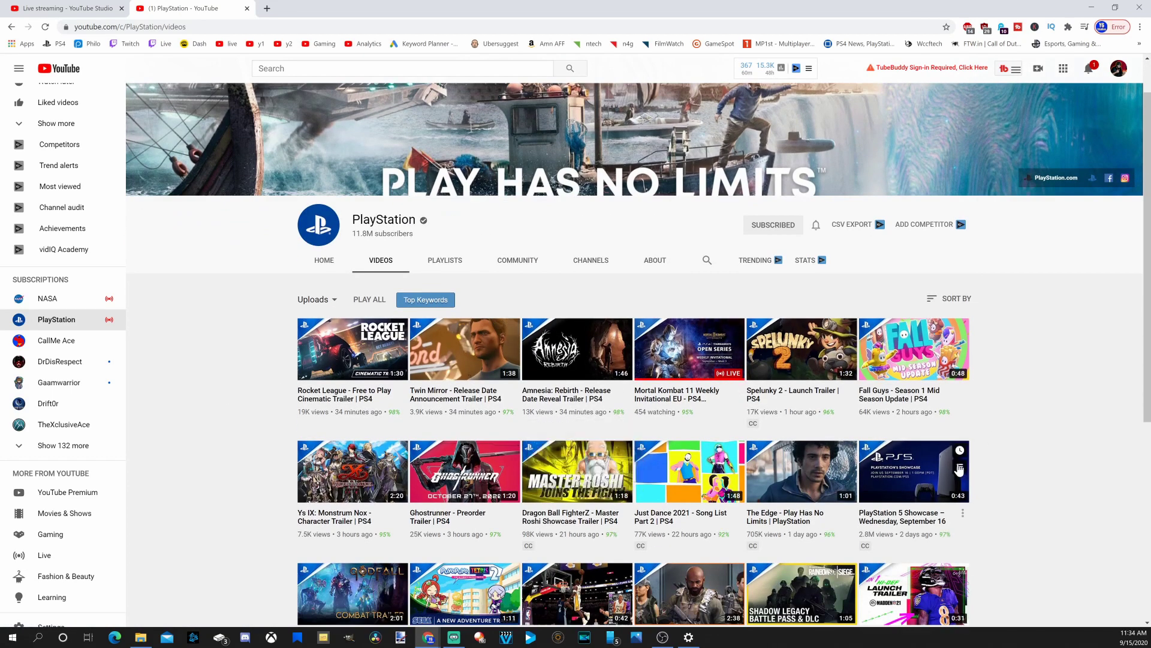
key(ctrl+shift+Tab)
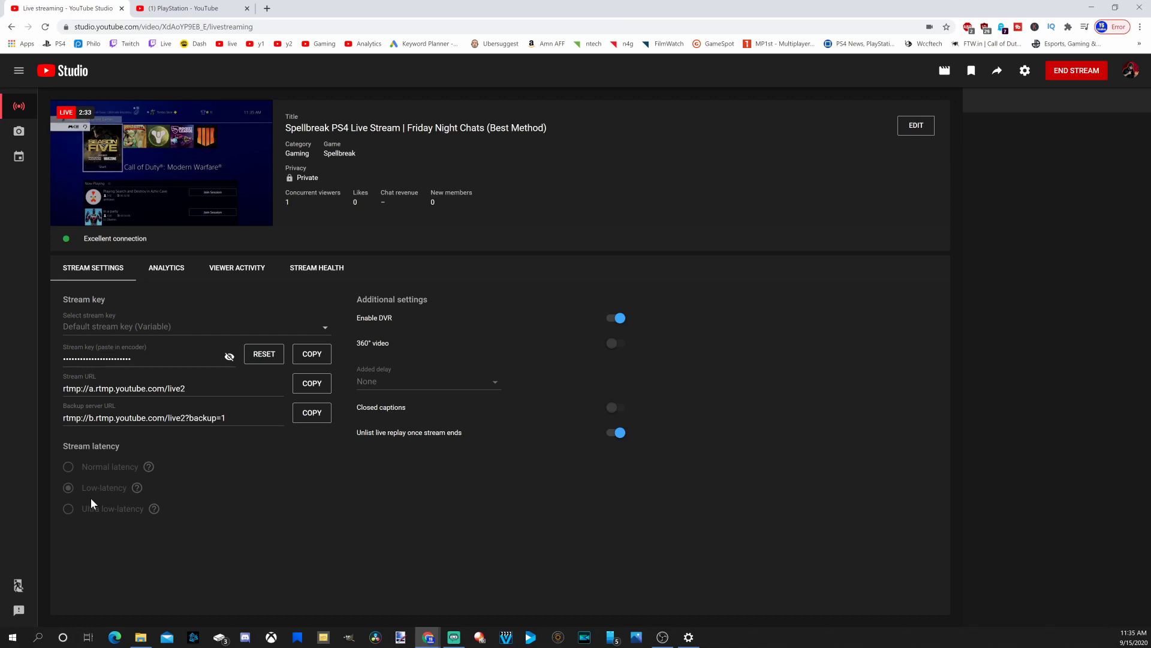
click(174, 270)
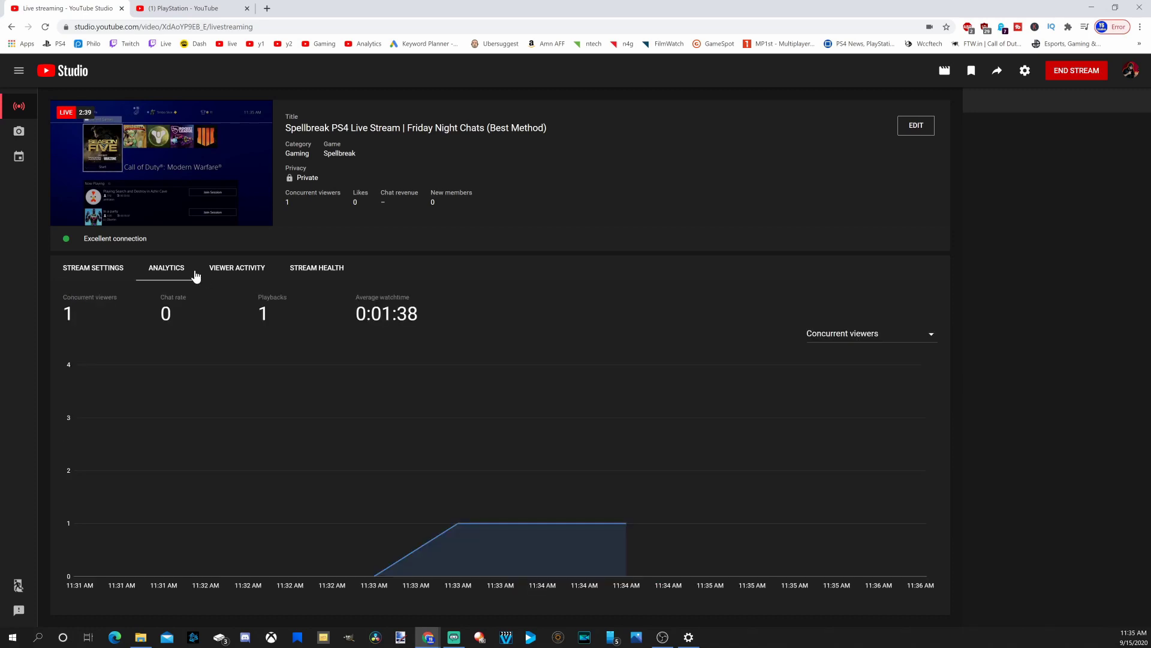
click(241, 271)
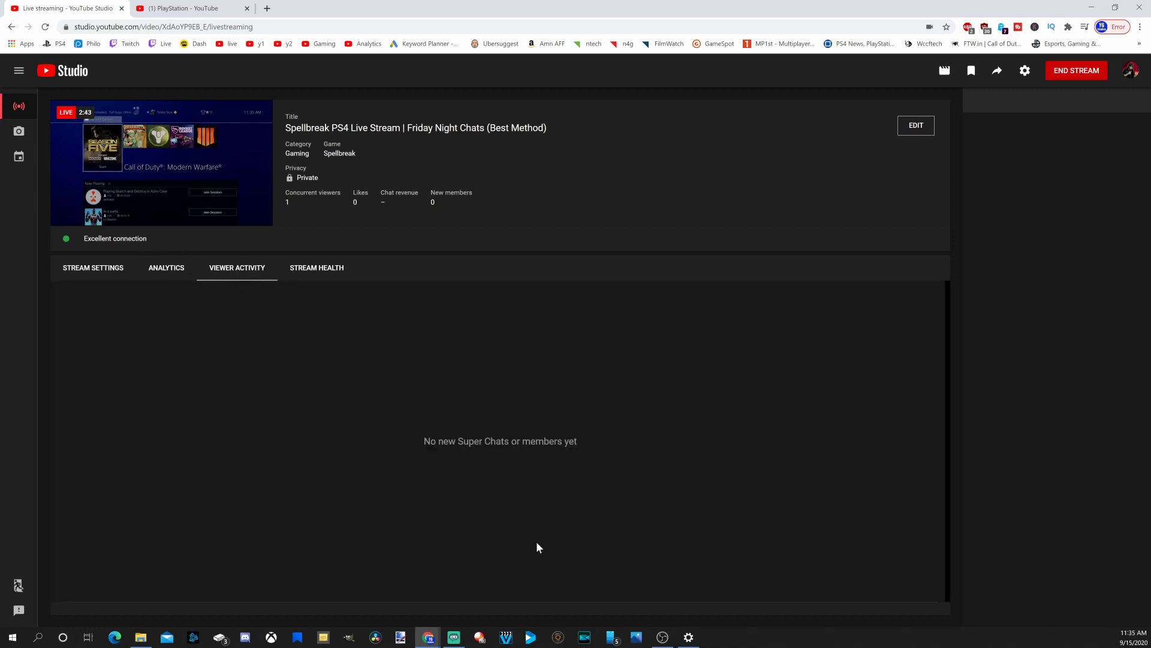
click(332, 273)
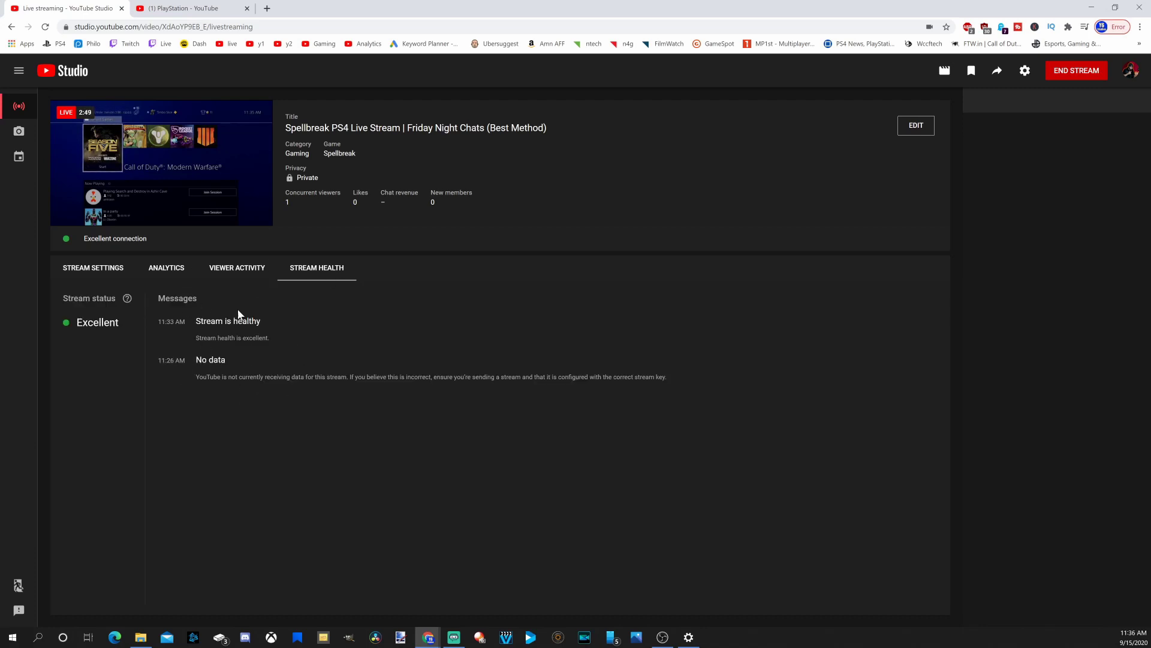
click(103, 274)
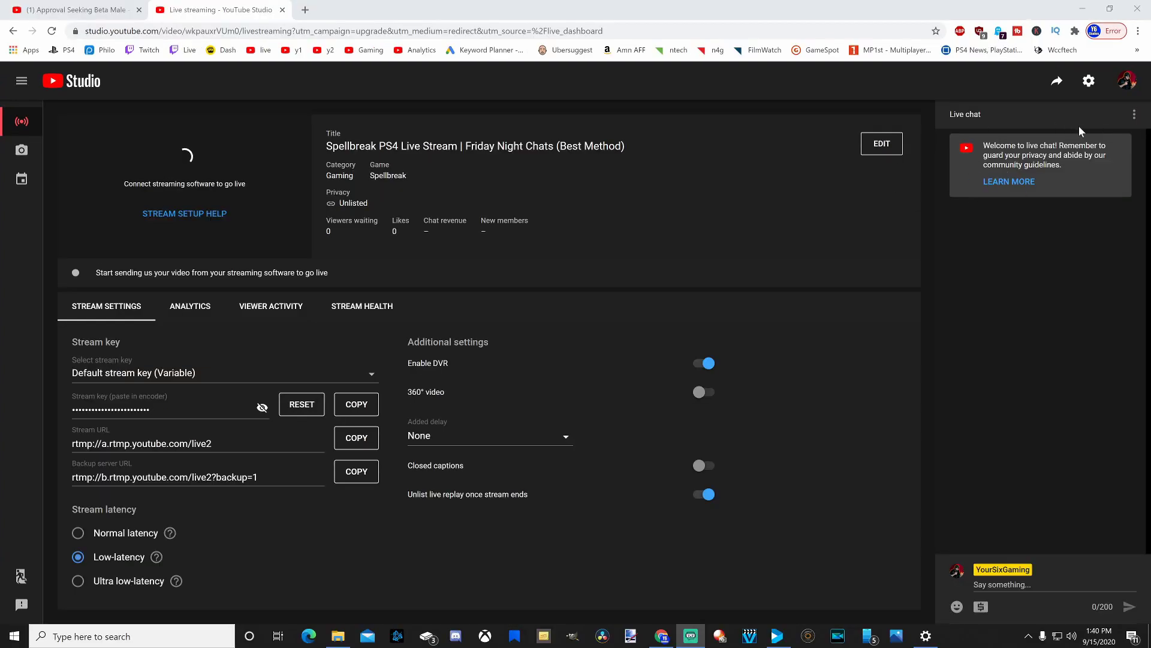
click(1135, 115)
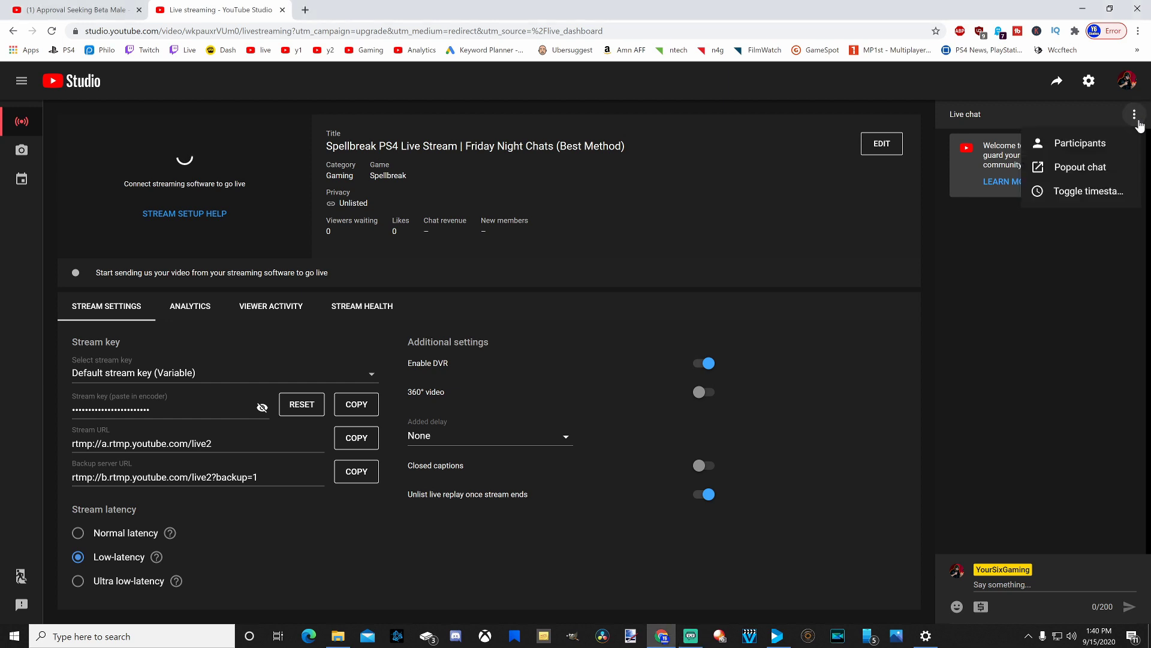
click(1109, 168)
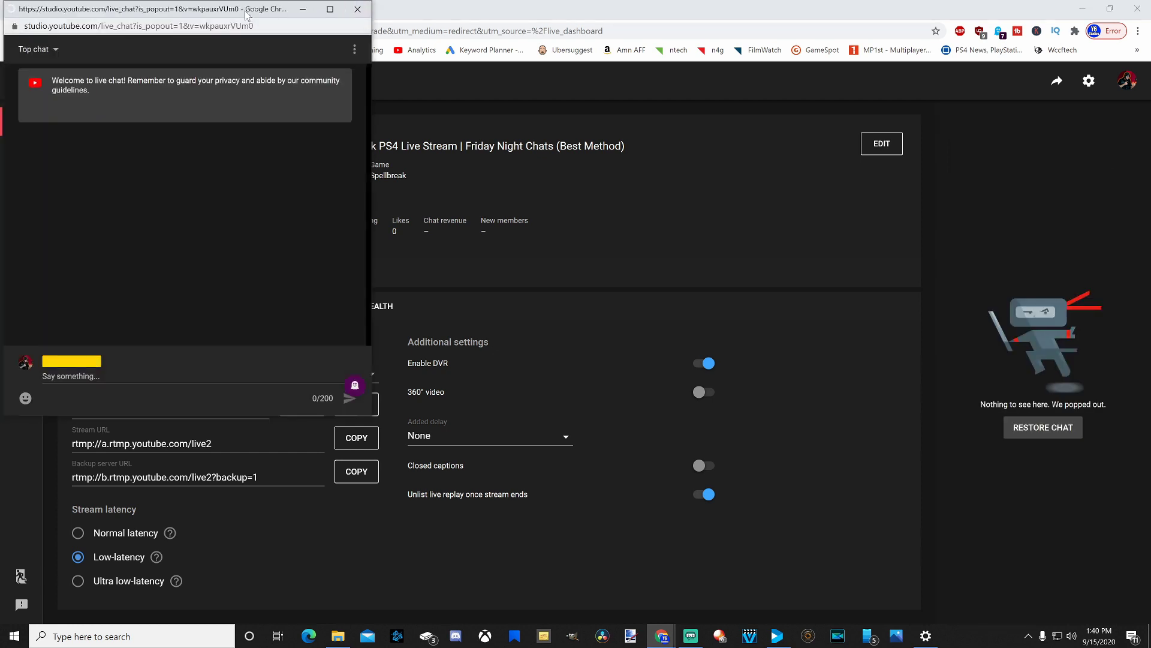
drag(243, 14, 681, 112)
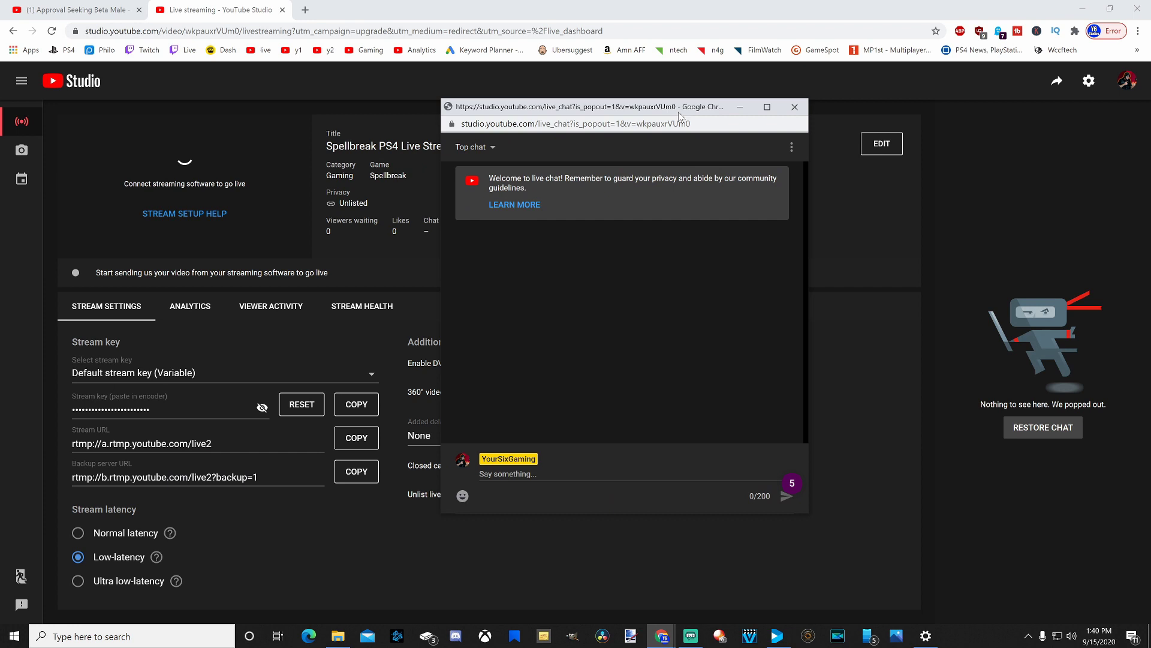
click(767, 107)
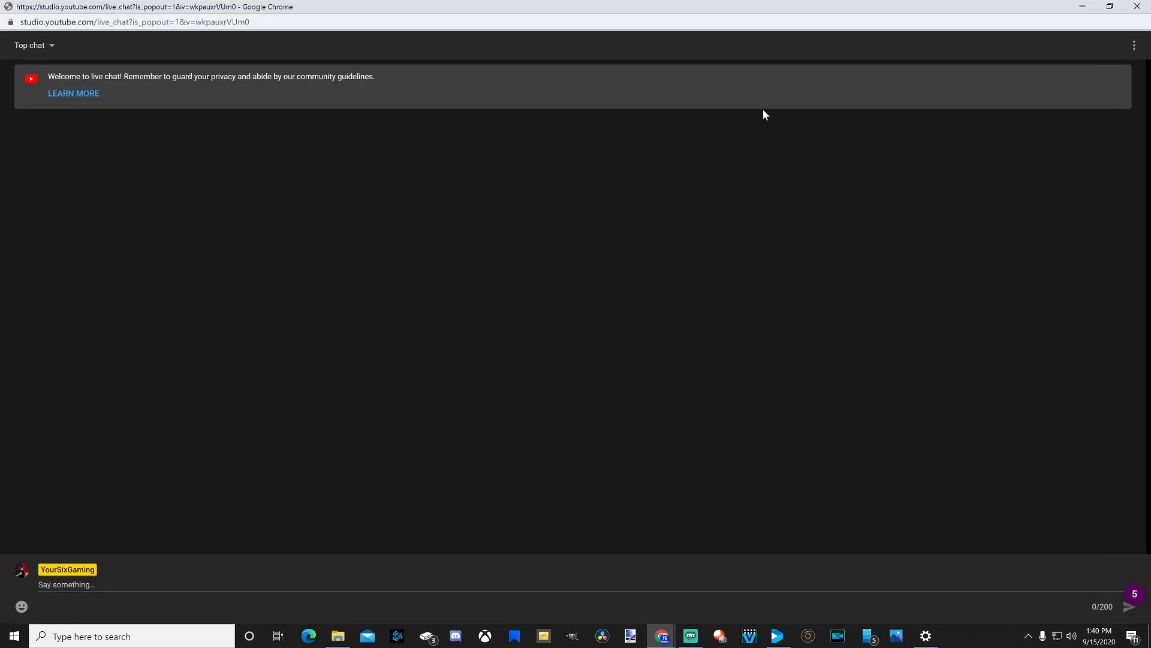
click(1108, 7)
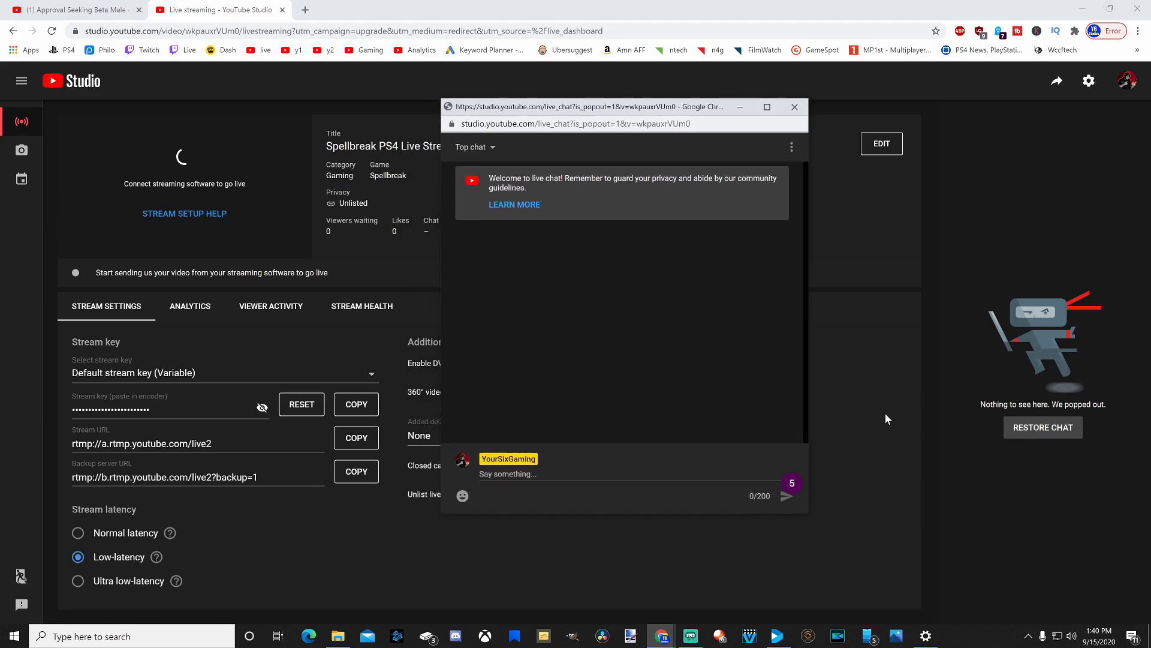
click(795, 108)
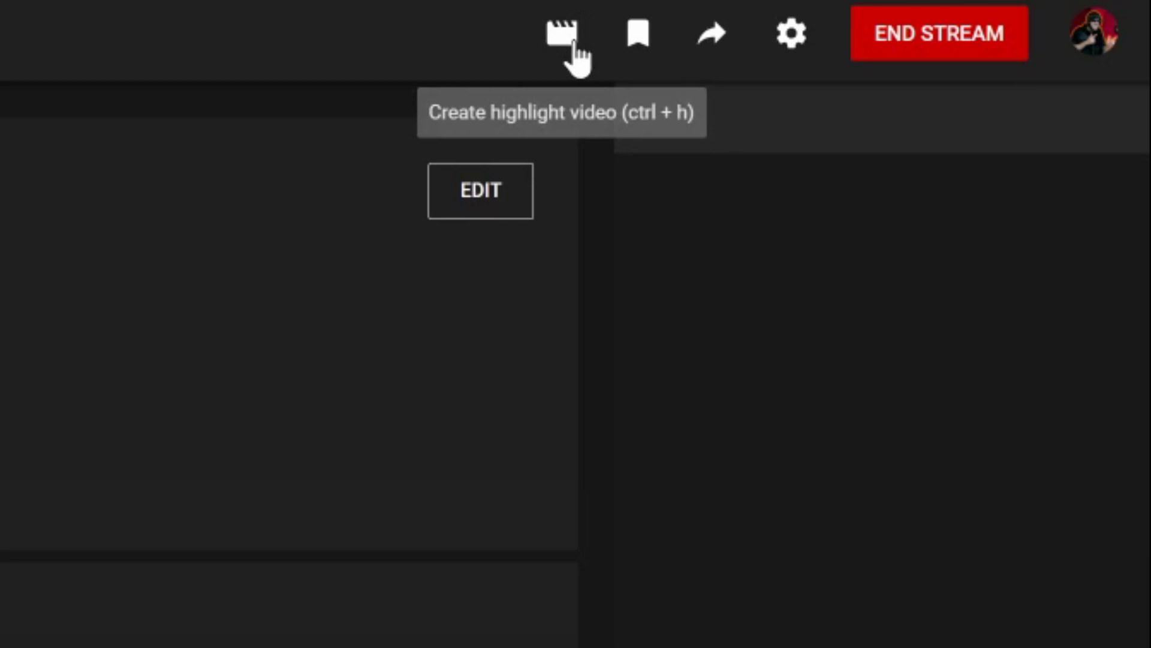
click(573, 45)
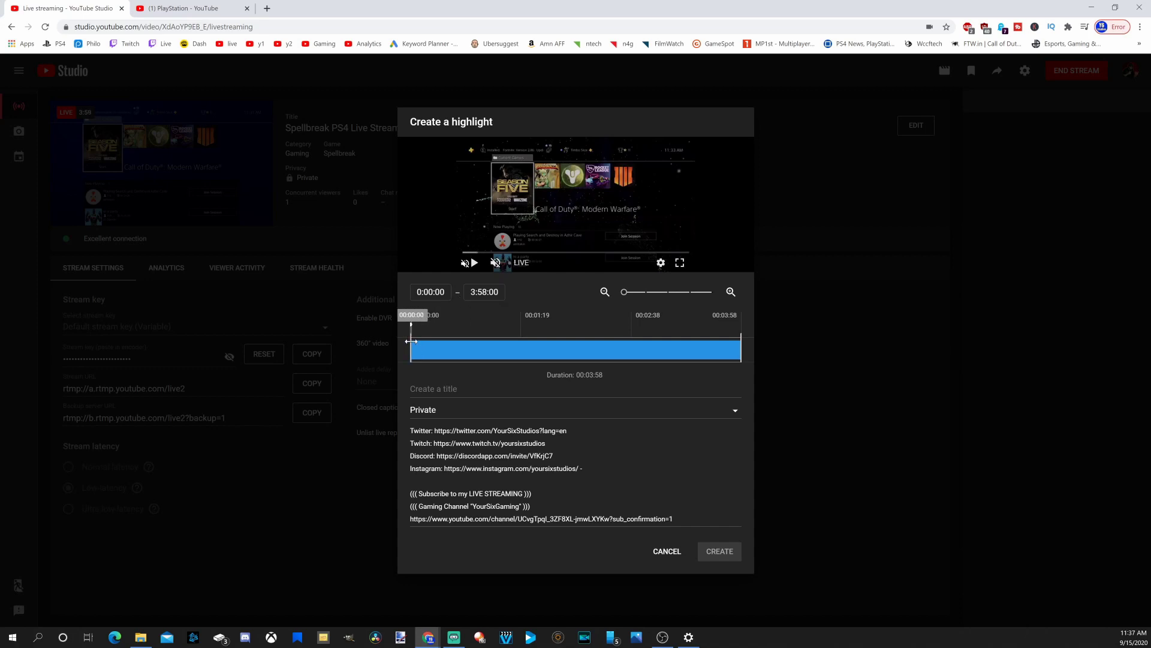
drag(412, 344, 500, 343)
drag(742, 345, 573, 342)
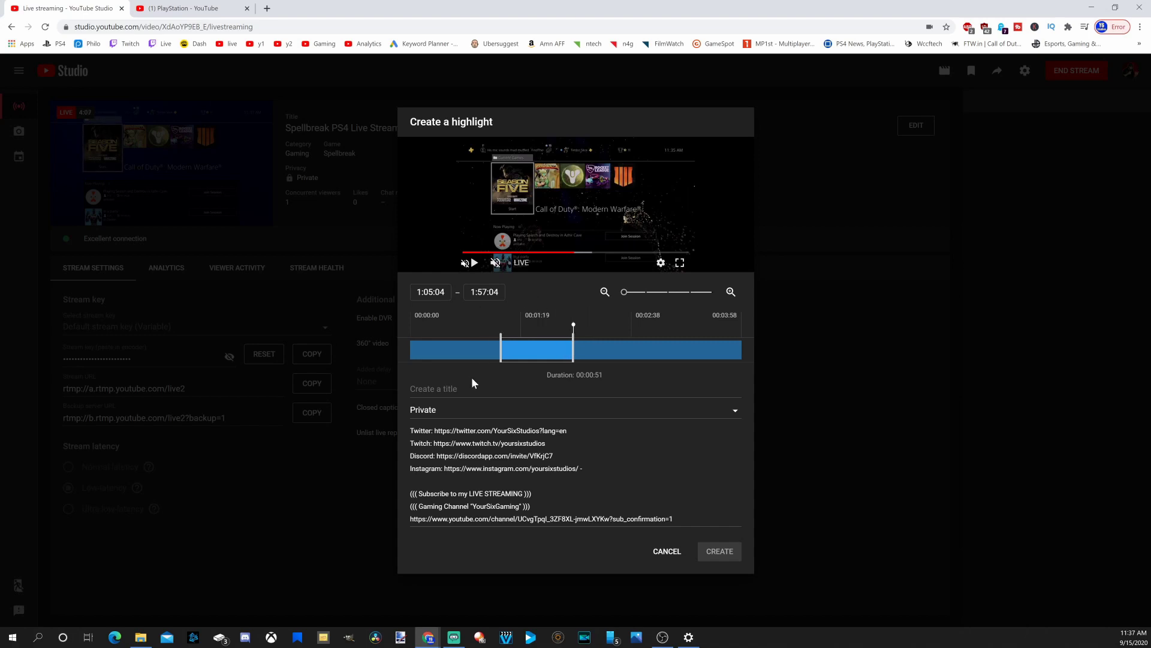
click(467, 395)
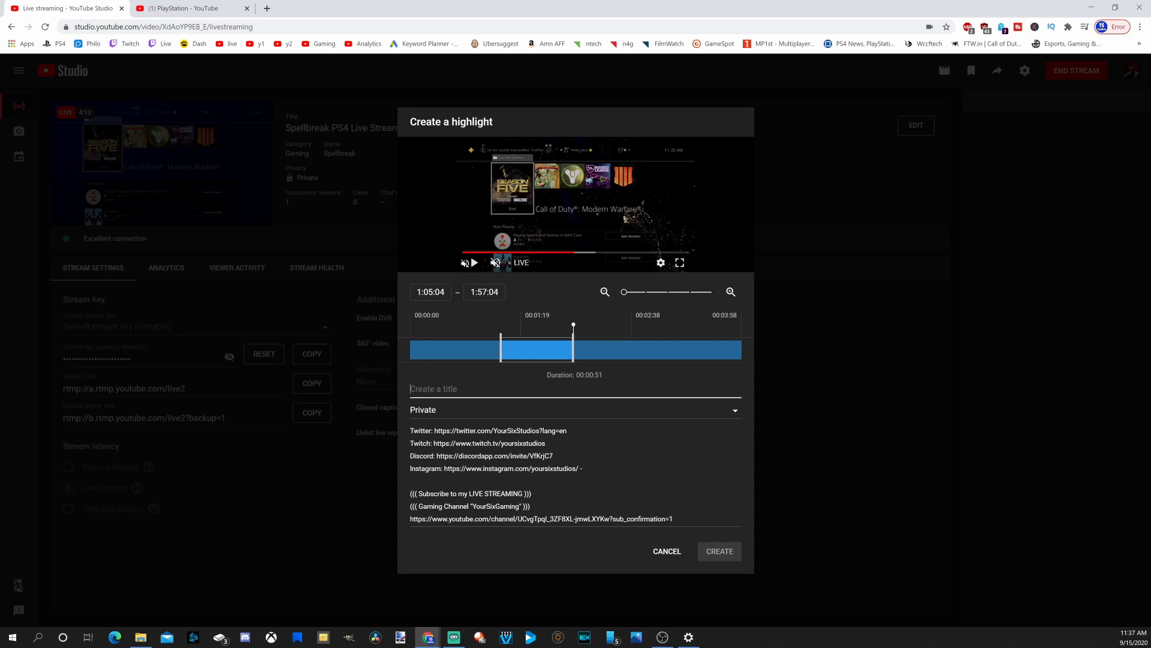
click(447, 412)
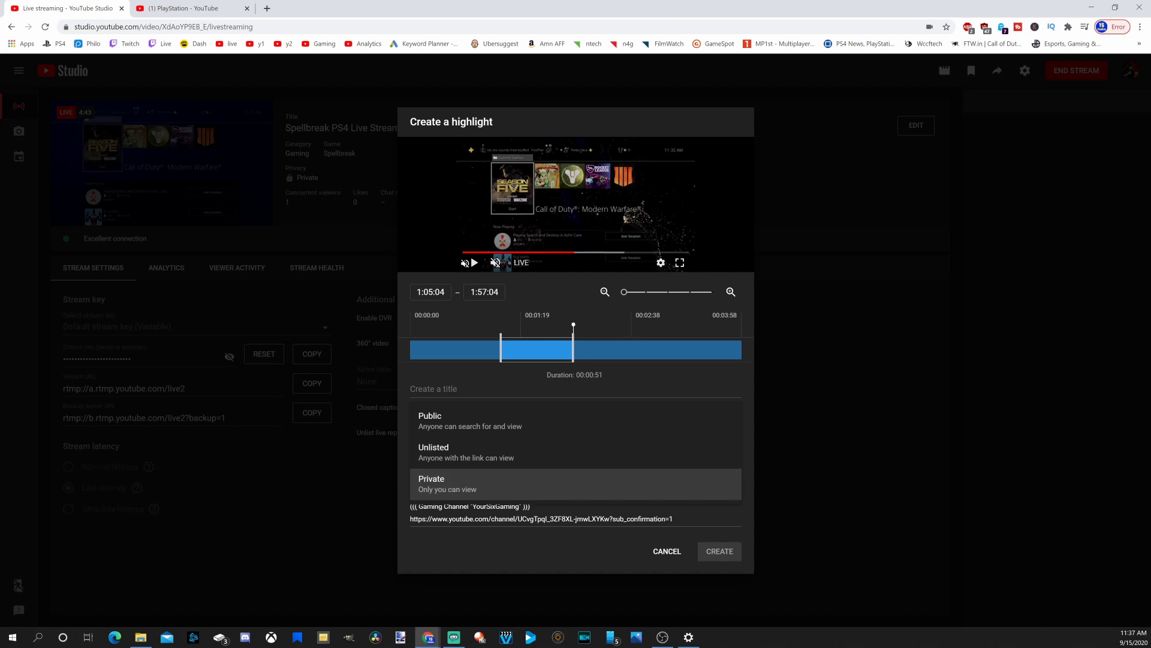
key(Escape)
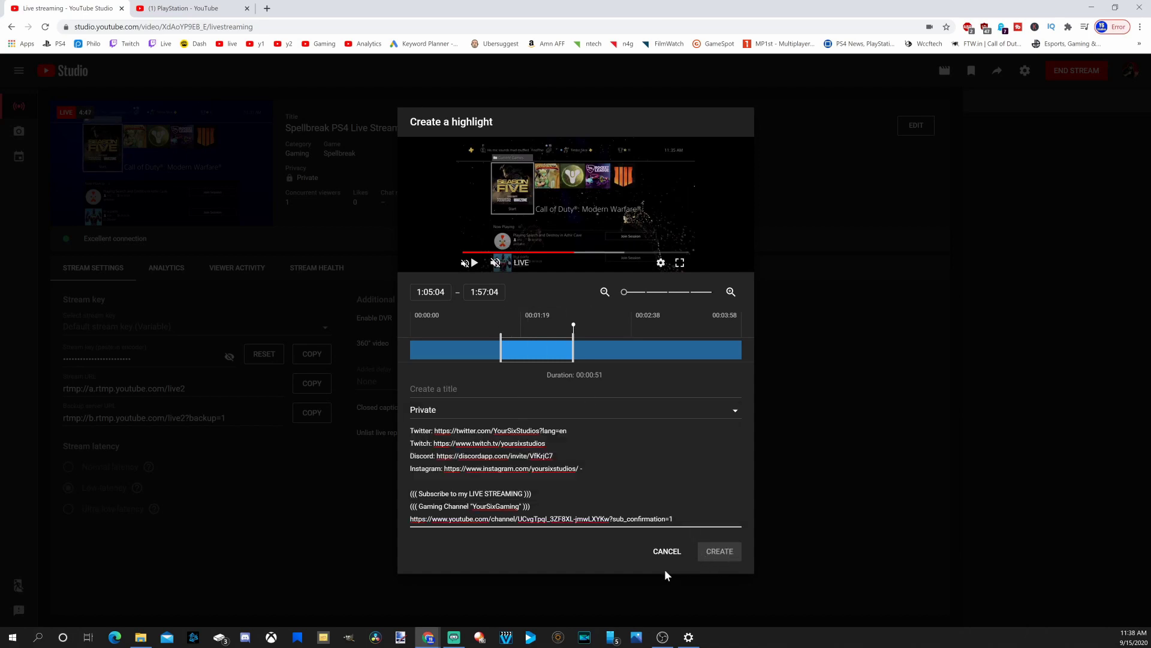
click(666, 552)
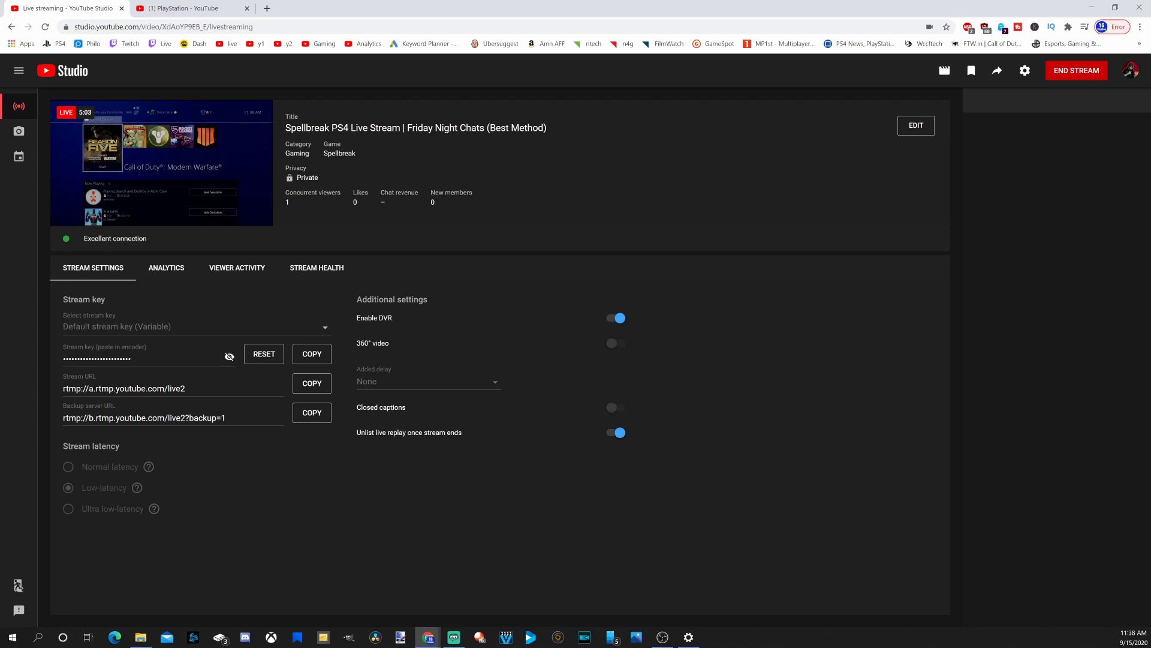
End the Spellbreak stream in YouTube Studio and stop streaming in Streamlabs OBS
click(1075, 82)
click(662, 353)
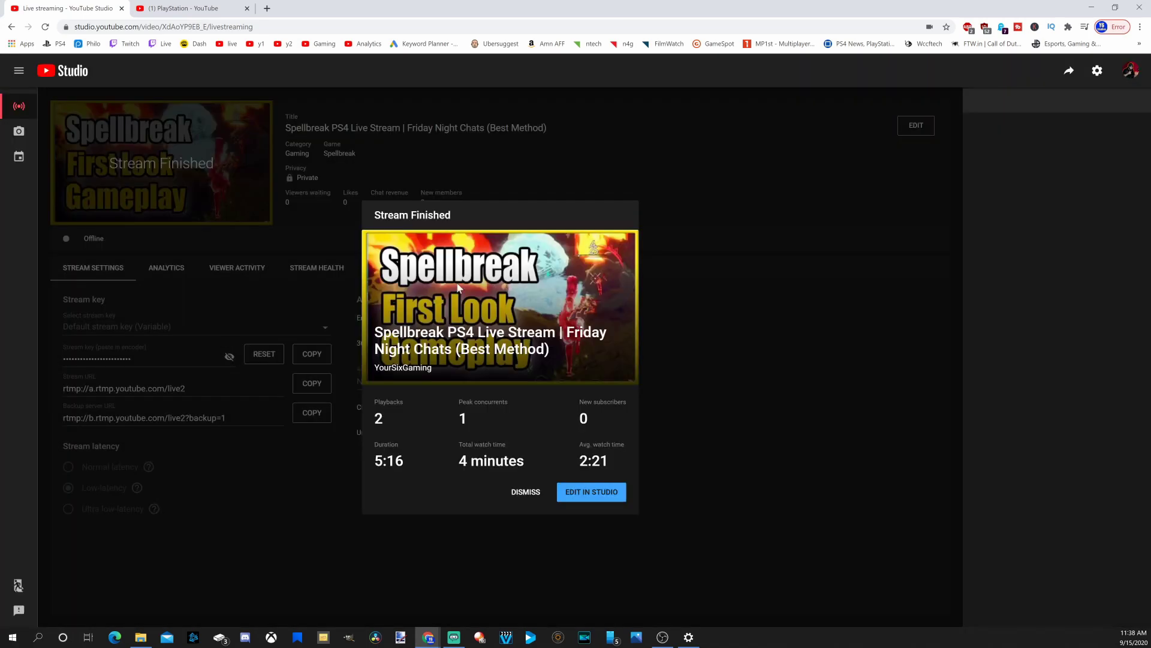
click(597, 495)
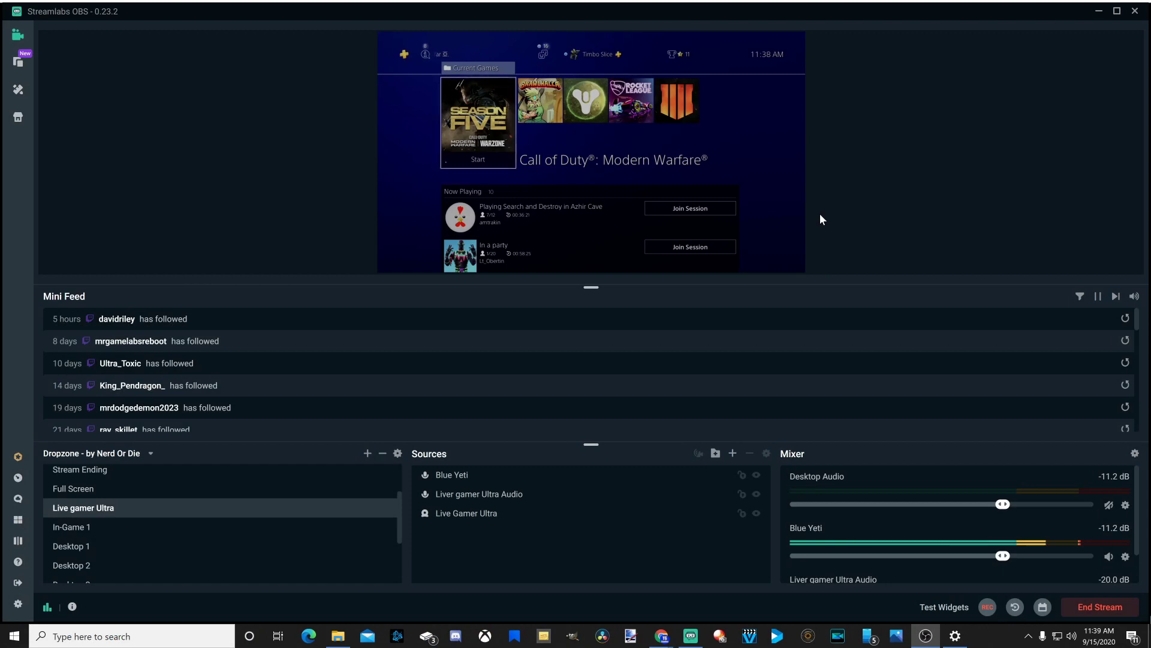
click(1096, 609)
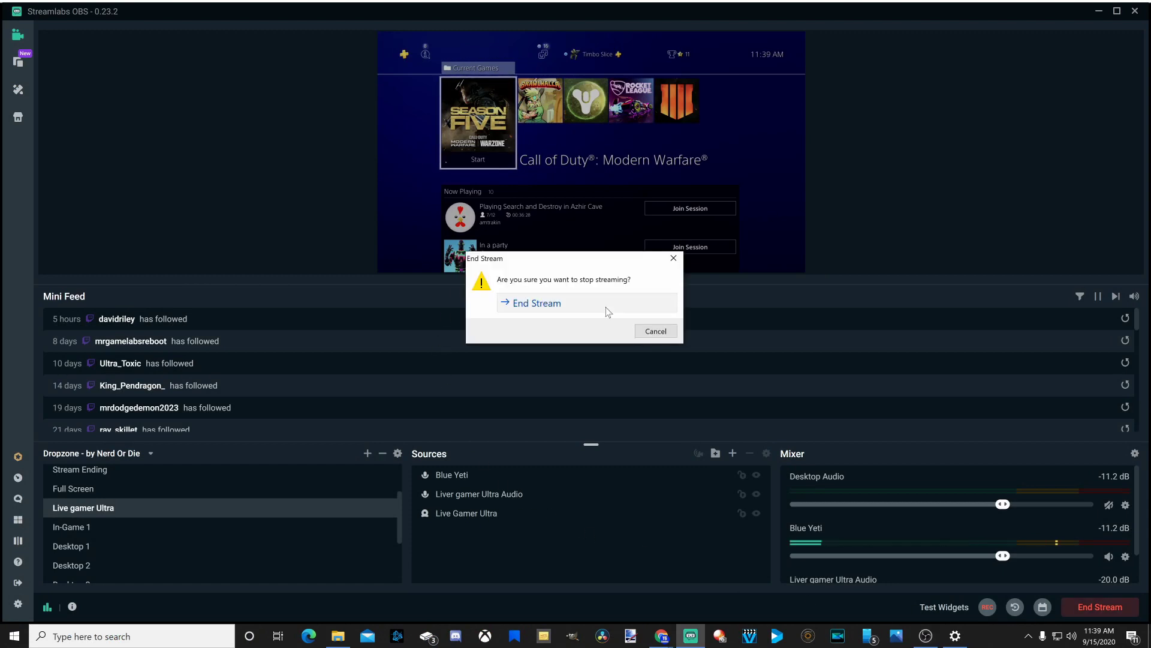
click(602, 307)
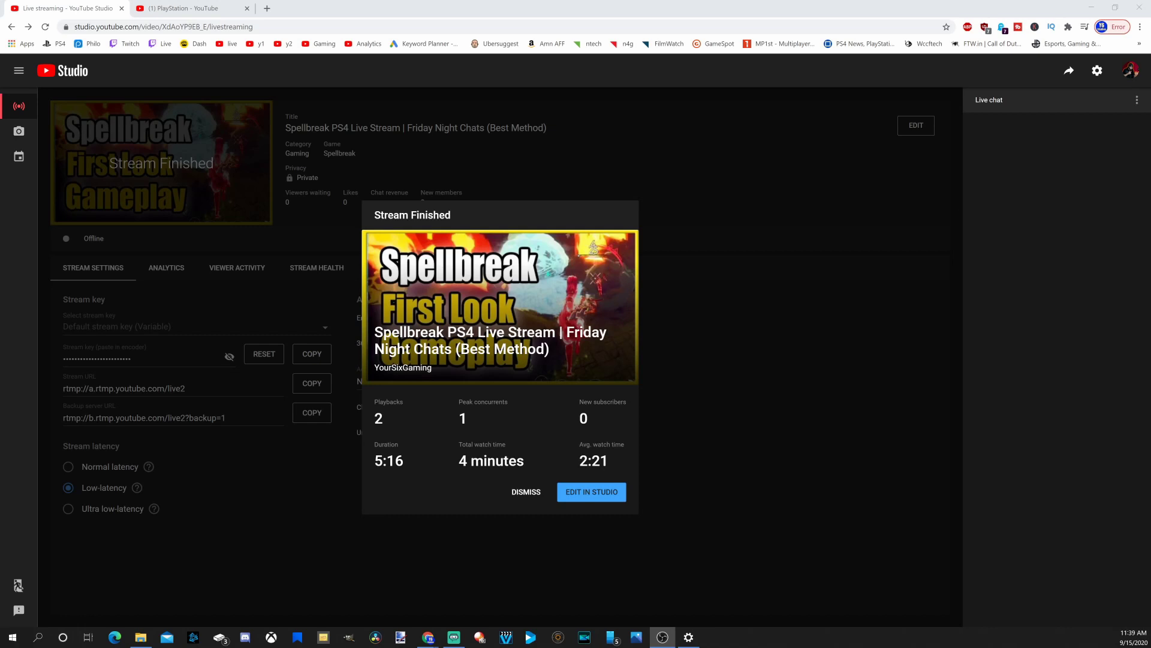